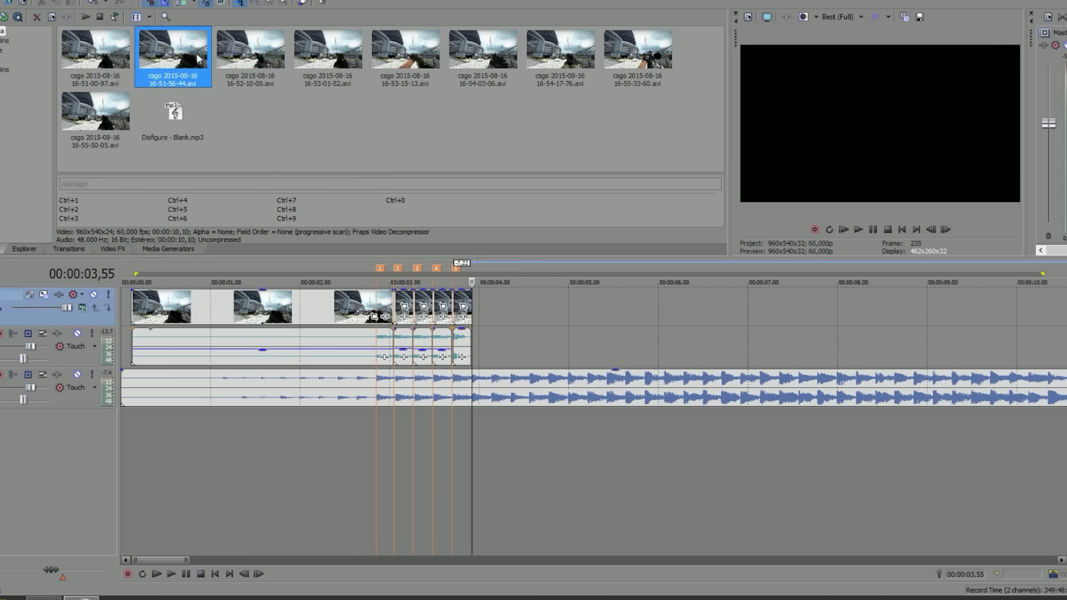
Preview the sequence from just before the first marker and paste another copy of the copied clip at 00:00:03,55
{"action": "left_click", "coordinate": [893, 320]}
{"action": "left_click", "coordinate": [353, 452]}
{"action": "key", "text": "space"}
Preview the cuts, then copy the clip between markers 4 and 5 and paste it twice at the end of the sequence
{"action": "key", "text": "space"}
{"action": "left_click", "coordinate": [469, 294]}
{"action": "key", "text": "ctrl+v"}
{"action": "left_click", "coordinate": [377, 267]}
Preview the sequence and paste two copies of the newly trimmed clip behind it
{"action": "key", "text": "space"}
{"action": "key", "text": "space"}
{"action": "left_click", "coordinate": [439, 300]}
{"action": "key", "text": "ctrl+c"}
{"action": "left_click", "coordinate": [493, 311]}
{"action": "key", "text": "ctrl+v"}
{"action": "key", "text": "ctrl+v"}
{"action": "left_click_drag", "start_coordinate": [333, 56], "coordinate": [546, 357]}
{"action": "left_click", "coordinate": [548, 303]}
{"action": "key", "text": "s"}
{"action": "key", "text": "Delete"}
{"action": "left_click", "coordinate": [360, 266]}
{"action": "key", "text": "space"}
{"action": "key", "text": "ctrl+v"}
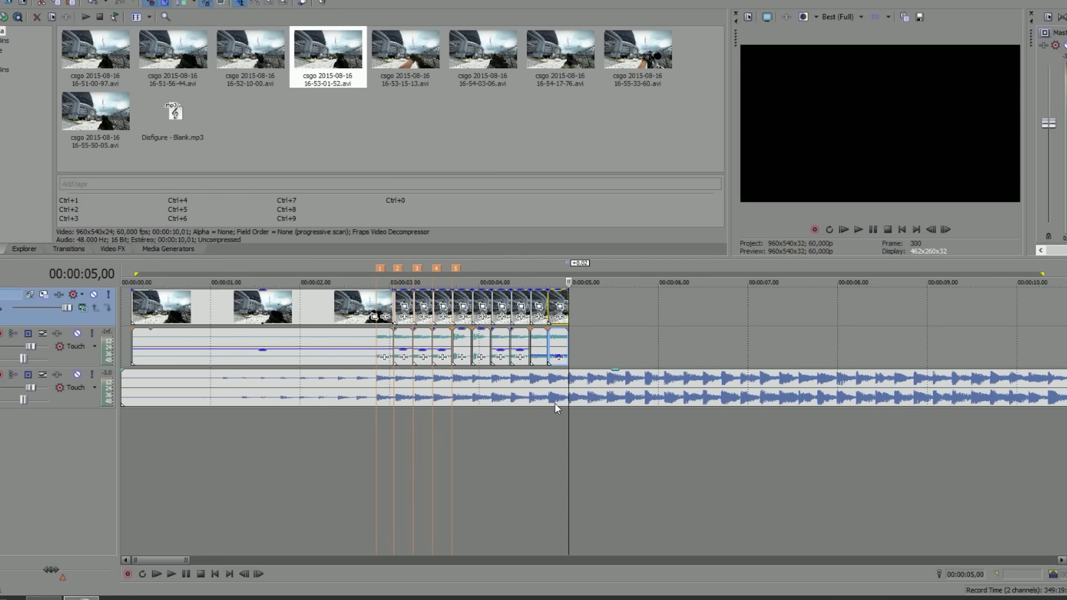
{"action": "key", "text": "ctrl+v"}
Play back the cuts, then copy the clip at the 4-second mark and paste it at the end of the sequence
{"action": "left_click", "coordinate": [351, 445]}
{"action": "key", "text": "space"}
{"action": "left_click", "coordinate": [583, 312]}
{"action": "key", "text": "space"}
{"action": "left_click", "coordinate": [481, 298]}
{"action": "left_click", "coordinate": [590, 297]}
{"action": "left_click", "coordinate": [587, 296]}
{"action": "key", "text": "ctrl+v"}
Copy the clip at about 00:00:04,25 and paste it three times at the end of the sequence, checking playback in between
{"action": "key", "text": "space"}
{"action": "key", "text": "space"}
{"action": "left_click", "coordinate": [521, 298]}
{"action": "left_click", "coordinate": [606, 301]}
{"action": "key", "text": "ctrl+v"}
{"action": "key", "text": "ctrl+v"}
Replace the clip just before 00:00:05,00 with a copy of the clip at the 4-second mark and extend its end to the next clip
{"action": "key", "text": "space"}
{"action": "key", "text": "space"}
{"action": "key", "text": "ctrl+v"}
{"action": "left_click", "coordinate": [357, 465]}
{"action": "key", "text": "space"}
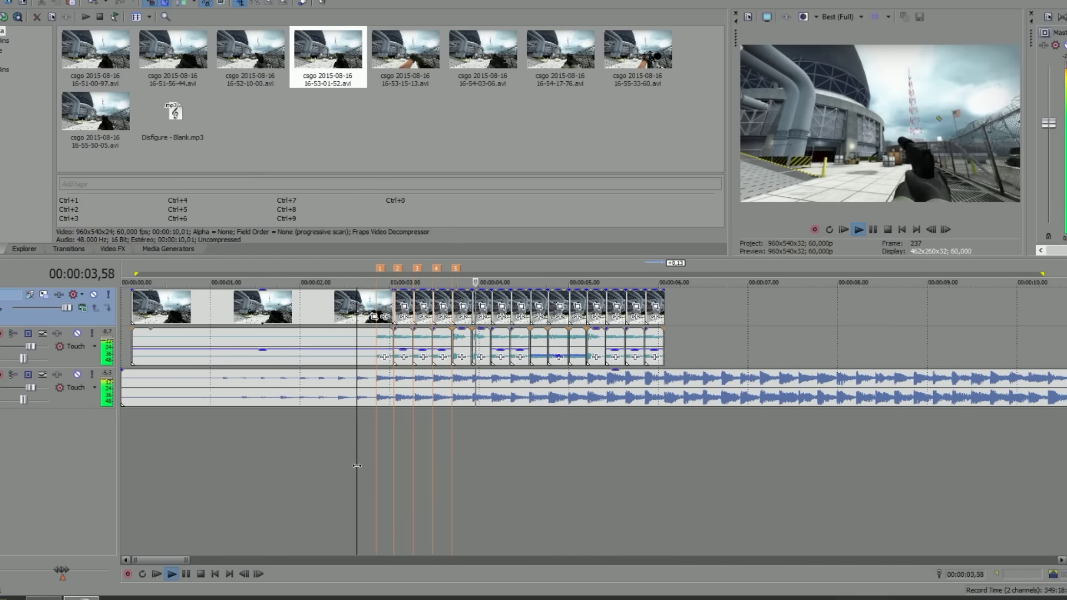
{"action": "key", "text": "space"}
{"action": "key", "text": "space"}
{"action": "key", "text": "space"}
{"action": "left_click", "coordinate": [554, 303]}
{"action": "key", "text": "Delete"}
{"action": "left_click", "coordinate": [483, 299]}
{"action": "key", "text": "ctrl+c"}
{"action": "left_click", "coordinate": [551, 311]}
{"action": "key", "text": "ctrl+v"}
{"action": "left_click", "coordinate": [681, 356]}
{"action": "left_click_drag", "start_coordinate": [567, 306], "coordinate": [570, 306]}
Play from the first marker, then copy the second clip after the 5-second mark and paste it at the sequence's end
{"action": "left_click", "coordinate": [380, 428]}
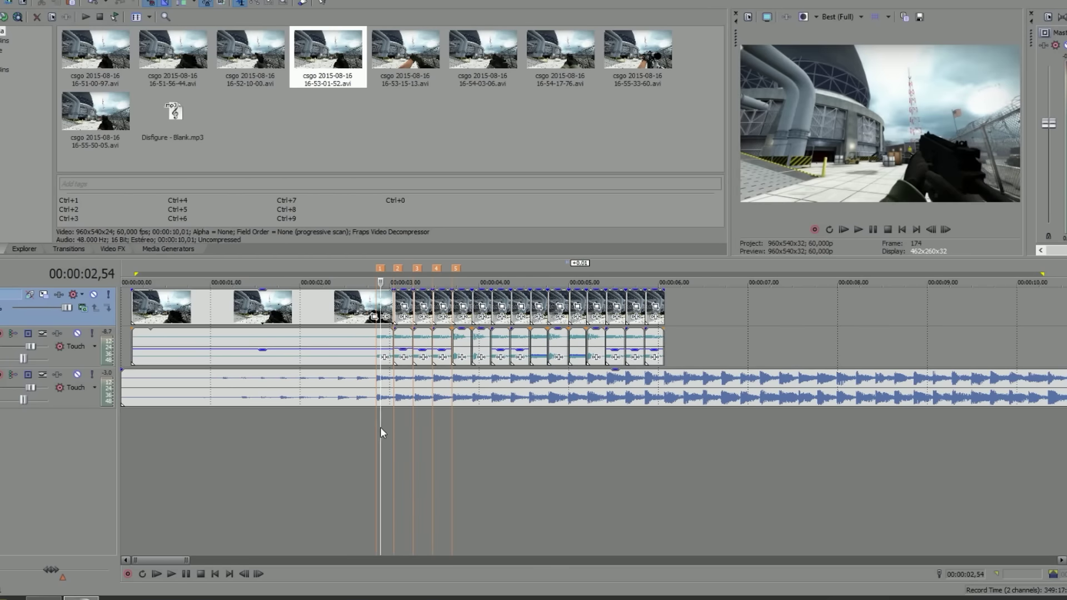
{"action": "left_click", "coordinate": [377, 428]}
{"action": "key", "text": "space"}
Copy the clip between markers 4 and 5 again and paste it three times at the end of the sequence
{"action": "key", "text": "space"}
{"action": "left_click", "coordinate": [667, 354]}
{"action": "left_click", "coordinate": [595, 302]}
{"action": "key", "text": "ctrl+c"}
{"action": "left_click", "coordinate": [665, 308]}
{"action": "key", "text": "ctrl+v"}
{"action": "key", "text": "space"}
{"action": "left_click", "coordinate": [443, 305]}
{"action": "key", "text": "ctrl+c"}
{"action": "left_click", "coordinate": [682, 302]}
Paste two more copies of the same clip at the end of the sequence and check playback
{"action": "key", "text": "space"}
{"action": "key", "text": "ctrl+v"}
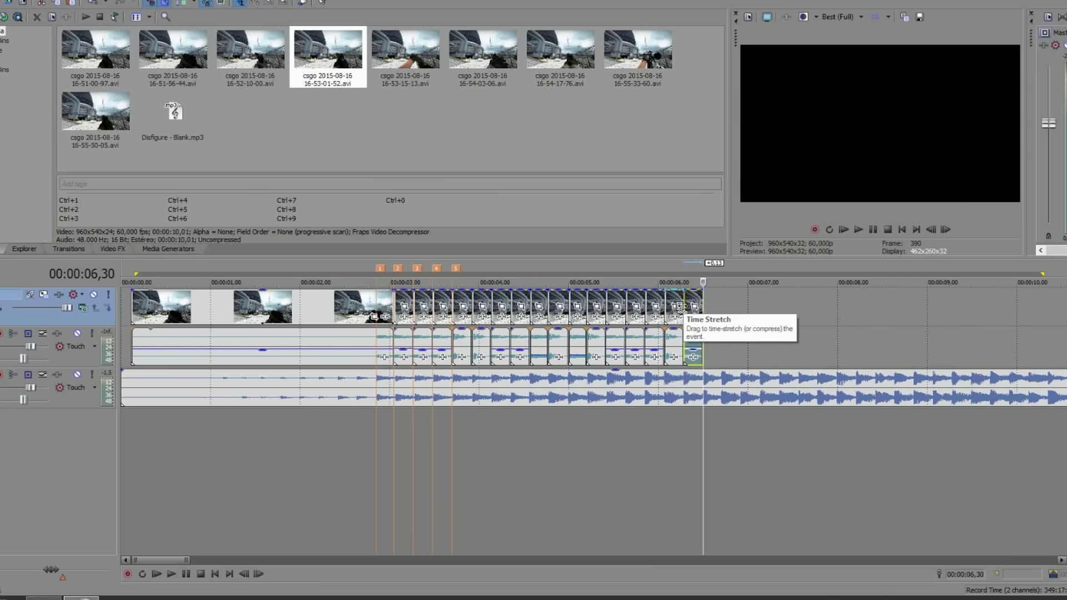
{"action": "key", "text": "ctrl+v"}
{"action": "key", "text": "ctrl+v"}
{"action": "left_click", "coordinate": [754, 311]}
{"action": "left_click", "coordinate": [740, 306]}
{"action": "key", "text": "space"}
{"action": "left_click_drag", "start_coordinate": [741, 306], "coordinate": [779, 306]}
{"action": "key", "text": "ctrl+v"}
{"action": "key", "text": "ctrl+v"}
{"action": "left_click", "coordinate": [779, 306]}
Copy the clip starting at 00:00:05,00, paste it at the end of the sequence and extend its end slightly to 00:00:07,34
{"action": "key", "text": "space"}
{"action": "left_click", "coordinate": [652, 308]}
{"action": "left_click", "coordinate": [635, 308]}
{"action": "left_click", "coordinate": [615, 309]}
{"action": "left_click", "coordinate": [581, 307]}
{"action": "key", "text": "ctrl+c"}
{"action": "left_click", "coordinate": [779, 311]}
{"action": "key", "text": "ctrl+v"}
{"action": "key", "text": "space"}
{"action": "left_click_drag", "start_coordinate": [797, 311], "coordinate": [799, 311]}
{"action": "left_click", "coordinate": [799, 310]}
Copy the clip ending at 00:00:06,30 and paste it twice from 00:00:07,34 onward
{"action": "key", "text": "space"}
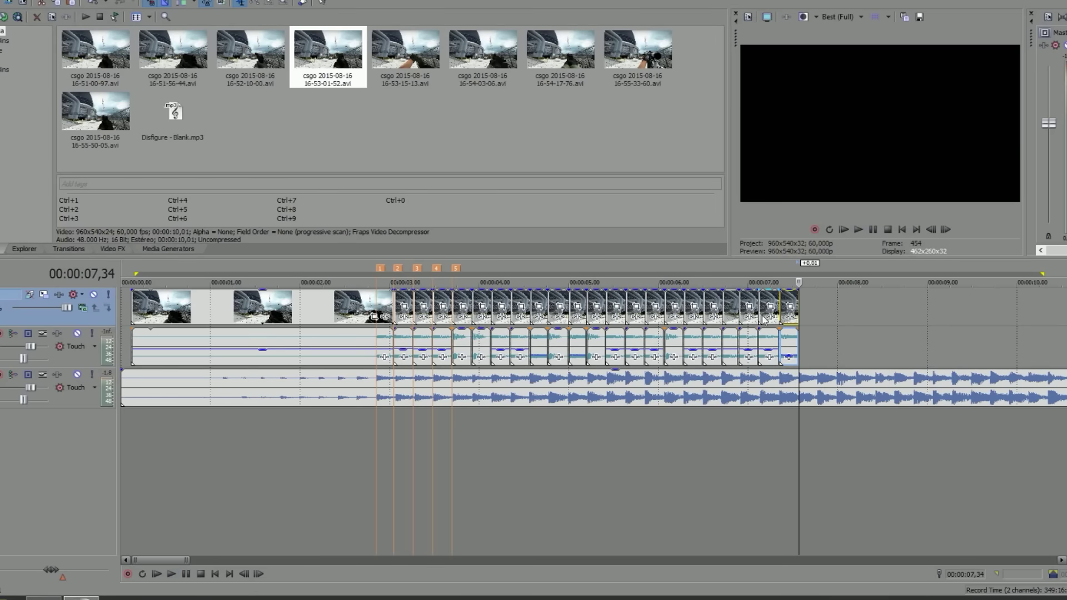
{"action": "left_click", "coordinate": [684, 308]}
{"action": "left_click", "coordinate": [693, 308]}
{"action": "key", "text": "ctrl+c"}
{"action": "left_click", "coordinate": [800, 303]}
{"action": "key", "text": "ctrl+v"}
Preview the whole sequence, then copy the first clip after the 6-second mark and paste it twice at the end
{"action": "key", "text": "space"}
{"action": "key", "text": "space"}
{"action": "key", "text": "Left"}
{"action": "key", "text": "ctrl+v"}
{"action": "left_click", "coordinate": [364, 266]}
{"action": "key", "text": "space"}
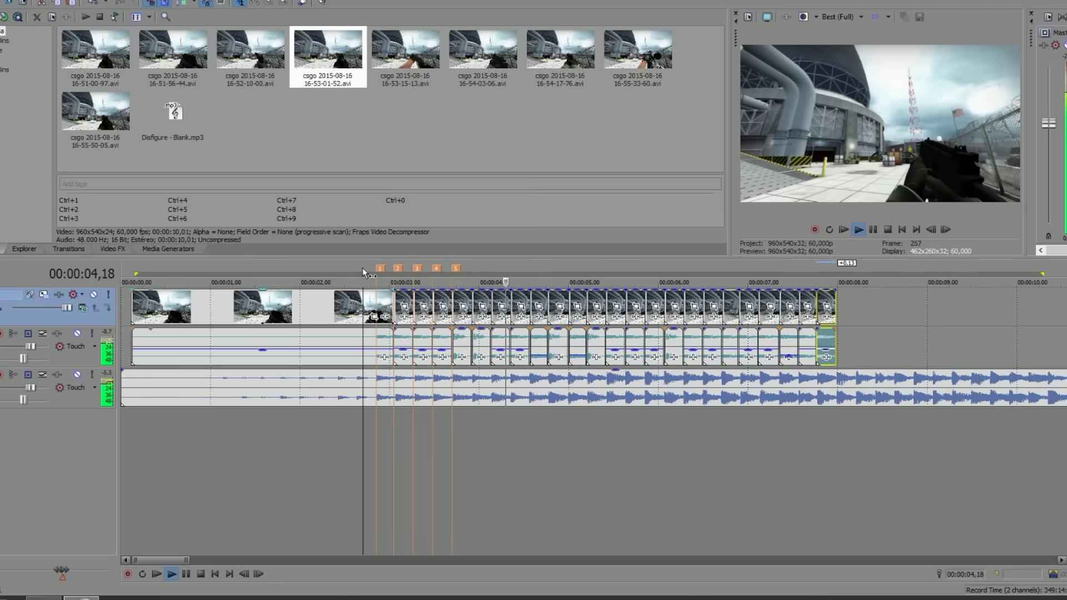
{"action": "key", "text": "space"}
Preview the new cuts and append a copy of the clip at the 7-second mark to the sequence
{"action": "key", "text": "space"}
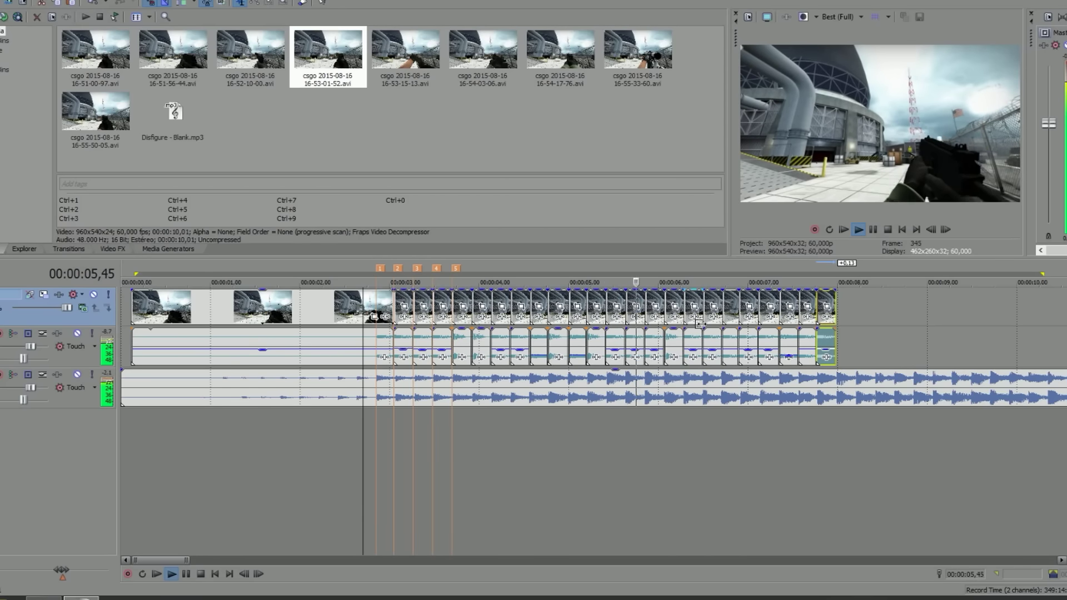
{"action": "left_click", "coordinate": [668, 303]}
{"action": "key", "text": "ctrl+c"}
{"action": "left_click", "coordinate": [835, 304]}
{"action": "key", "text": "ctrl+v"}
{"action": "key", "text": "ctrl+v"}
{"action": "key", "text": "space"}
{"action": "key", "text": "space"}
{"action": "left_click", "coordinate": [744, 302]}
{"action": "left_click", "coordinate": [873, 307]}
{"action": "key", "text": "space"}
Play the finished sequence from about 00:00:02,36, just before the first marker, to check the cuts against the music
{"action": "key", "text": "space"}
{"action": "key", "text": "ctrl+v"}
Append a copy of the clip at about 00:00:07,30, followed by a copy of the clip at about 00:00:08,15
{"action": "left_click", "coordinate": [789, 305]}
{"action": "left_click", "coordinate": [892, 306]}
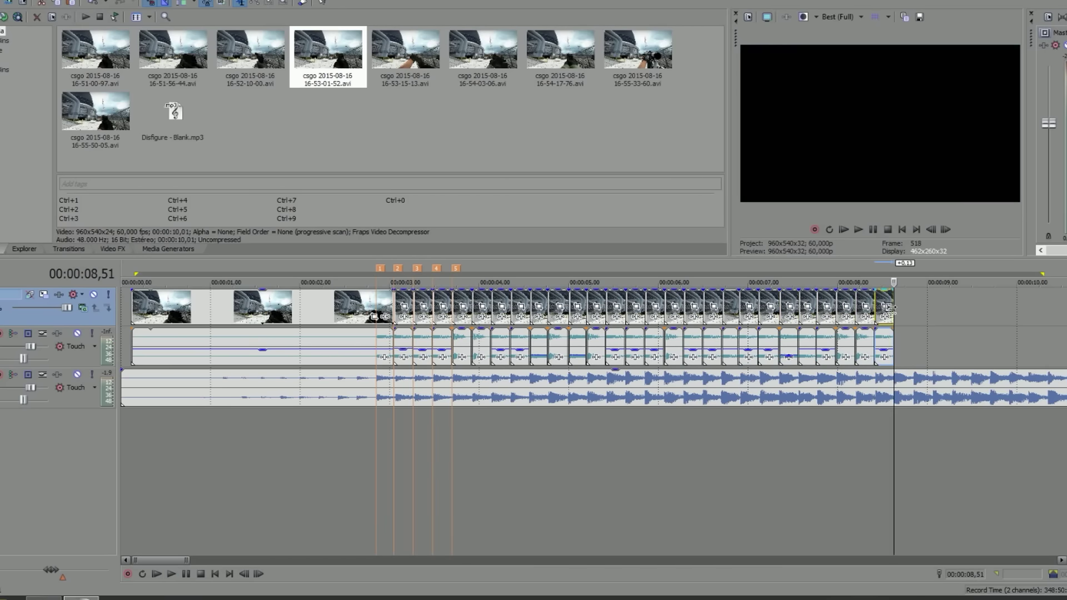
{"action": "key", "text": "ctrl+v"}
{"action": "left_click", "coordinate": [862, 306]}
{"action": "left_click", "coordinate": [910, 307]}
{"action": "key", "text": "ctrl+v"}
Copy the clip midway between the 8- and 9-second marks and paste it twice at the end of the sequence
{"action": "left_click", "coordinate": [886, 307]}
{"action": "key", "text": "ctrl+c"}
{"action": "left_click", "coordinate": [931, 305]}
{"action": "key", "text": "ctrl+v"}
{"action": "key", "text": "ctrl+v"}
{"action": "left_click", "coordinate": [375, 465]}
{"action": "key", "text": "space"}
{"action": "key", "text": "space"}
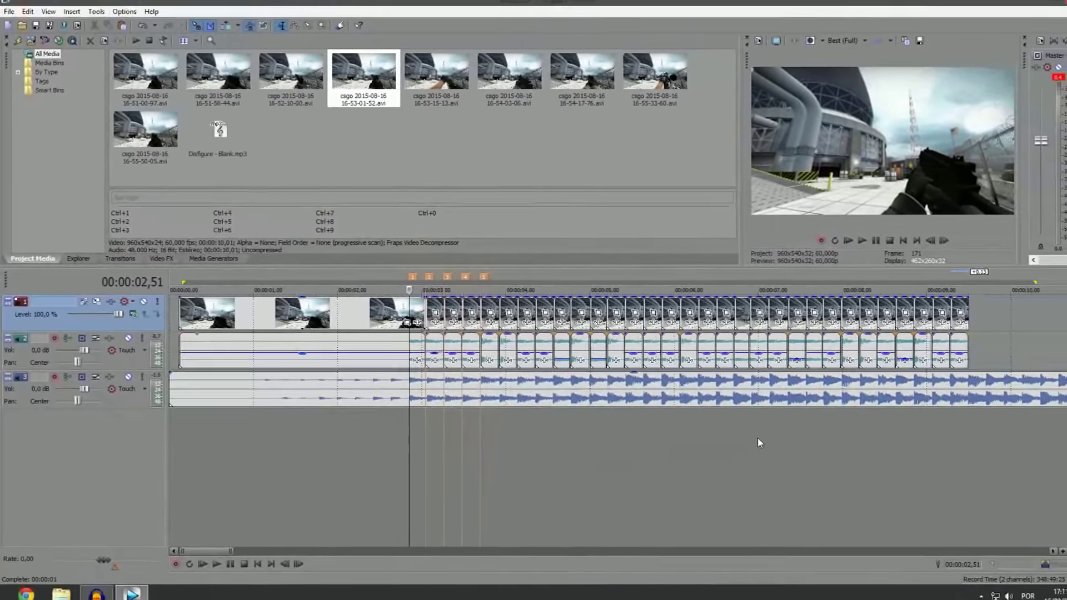
{"action": "scroll", "coordinate": [210, 547], "scroll_direction": "right", "scroll_amount": 3}
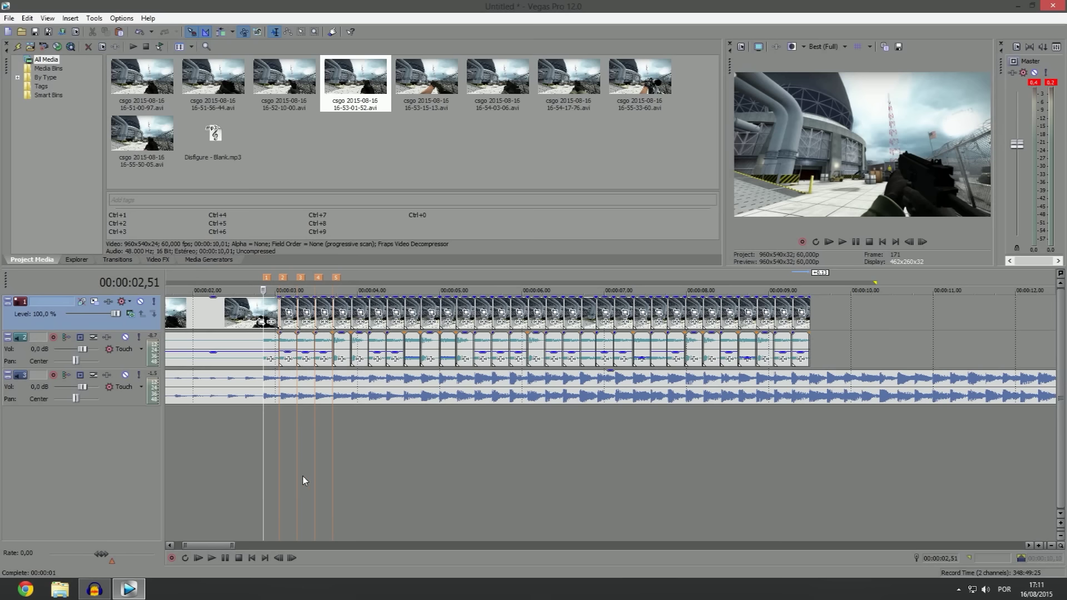
{"action": "left_click", "coordinate": [243, 456]}
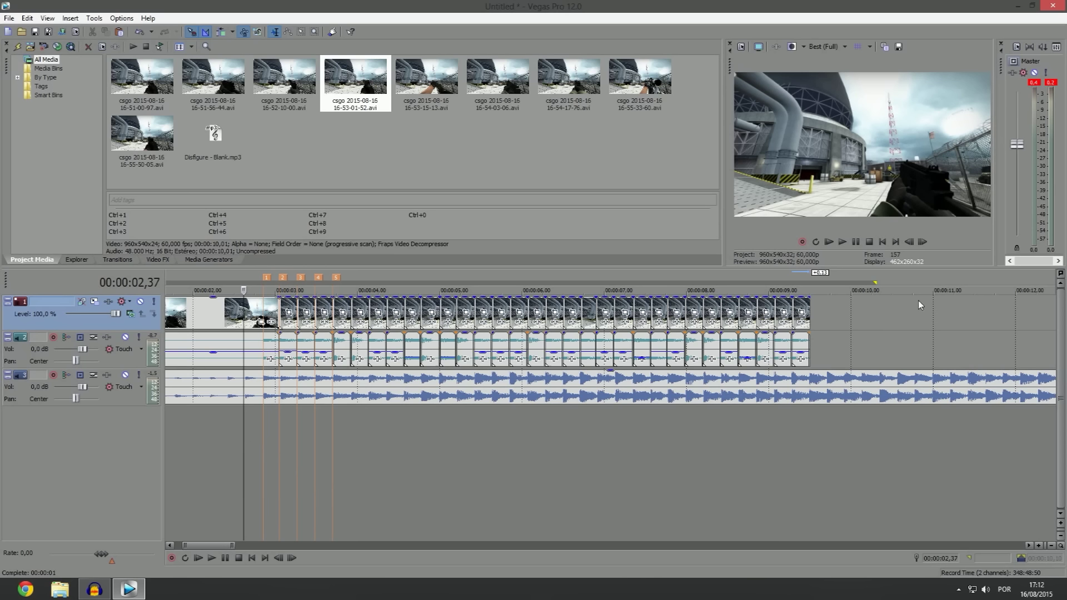
{"action": "left_click", "coordinate": [215, 285]}
{"action": "left_click", "coordinate": [243, 282]}
{"action": "left_click", "coordinate": [250, 279]}
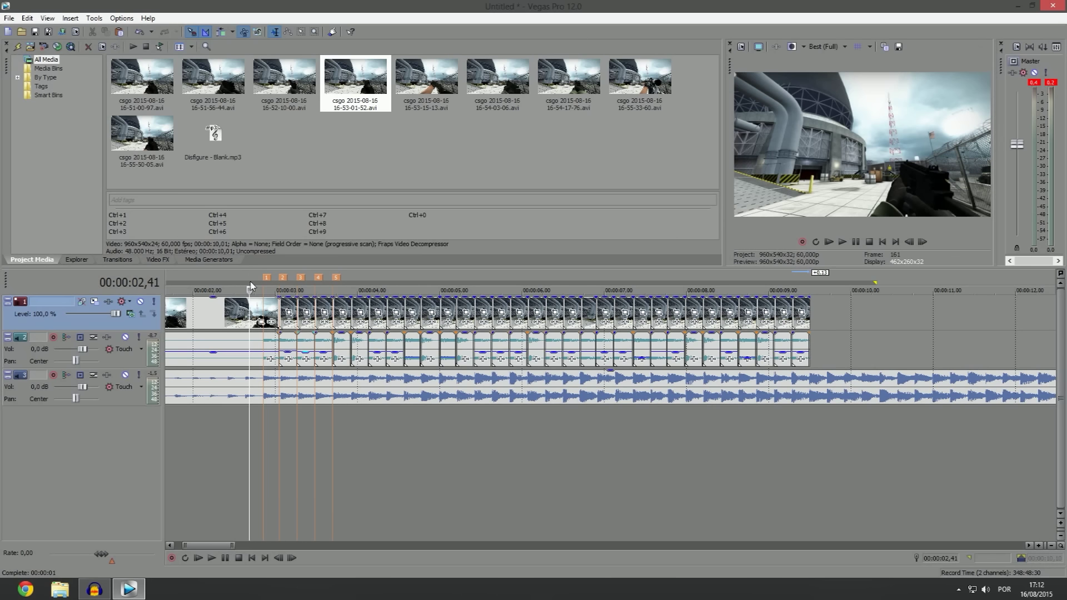
{"action": "left_click", "coordinate": [236, 276]}
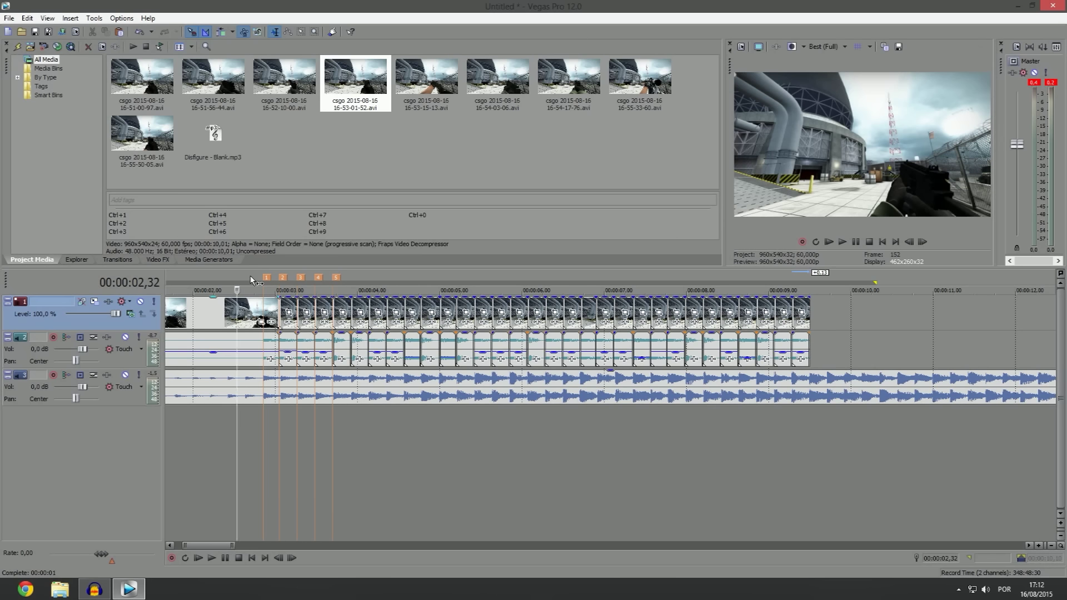
{"action": "left_click", "coordinate": [242, 277]}
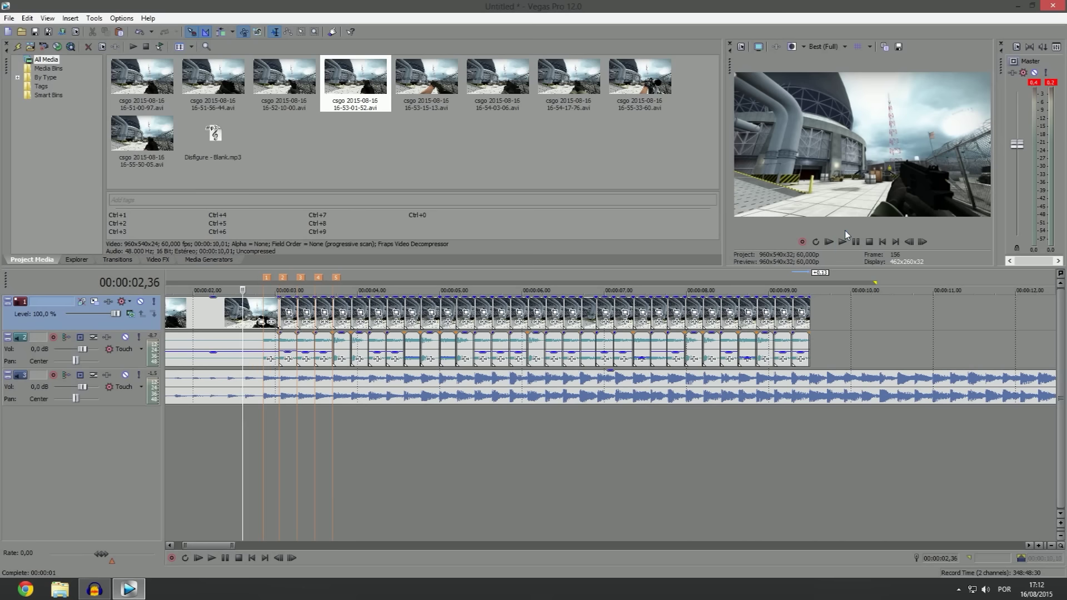
{"action": "left_click", "coordinate": [842, 245]}
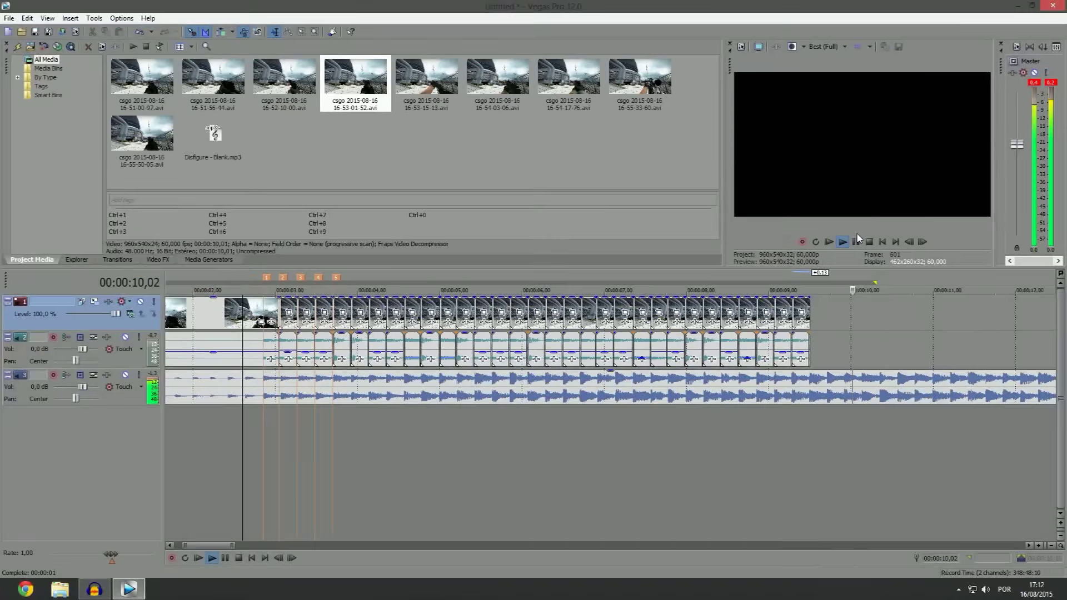
{"action": "left_click", "coordinate": [869, 242]}
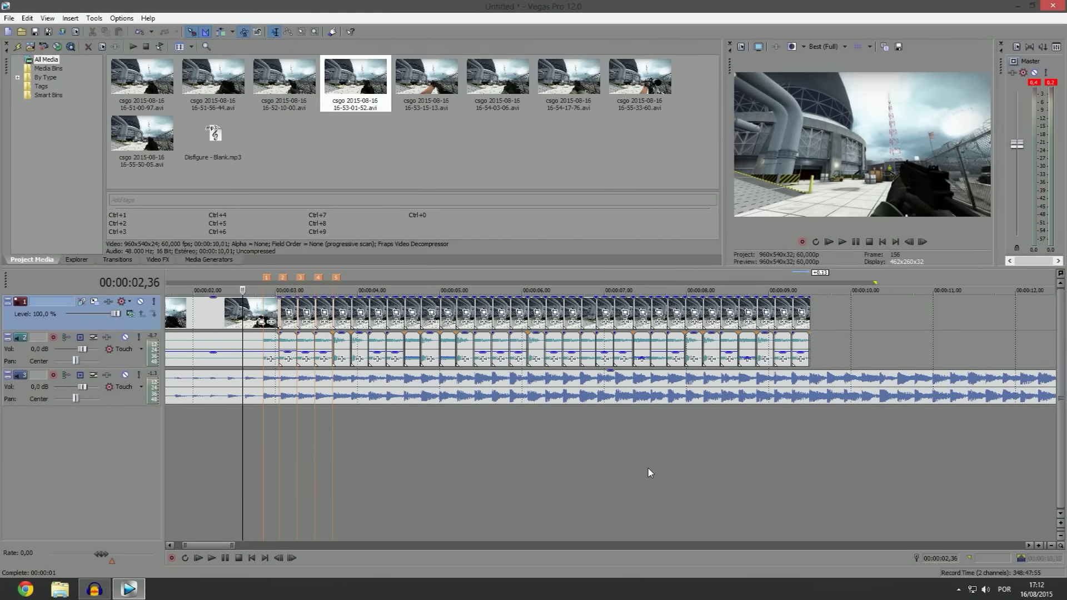
Play the music around the 30-second mark where the waveform becomes dense and place the playhead at 00:00:30,17
{"action": "left_click_drag", "start_coordinate": [219, 549], "coordinate": [306, 550]}
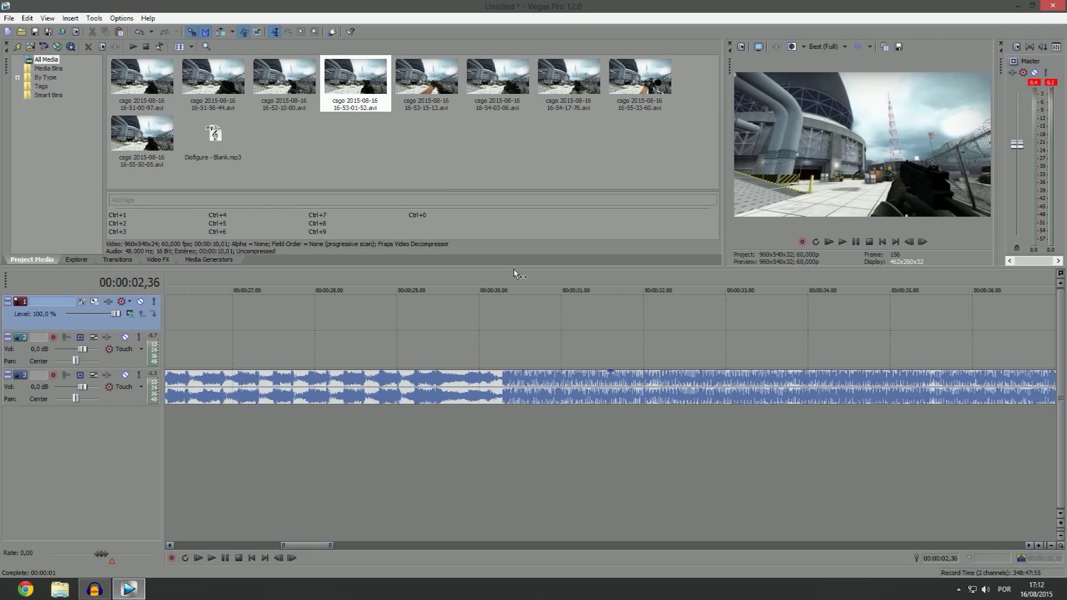
{"action": "left_click", "coordinate": [498, 275]}
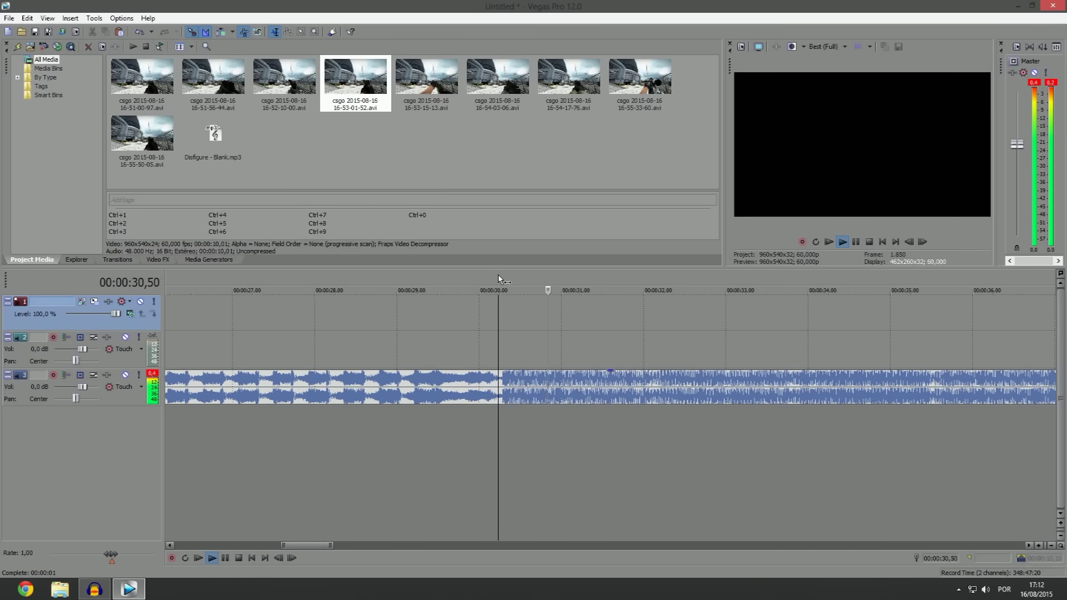
{"action": "left_click", "coordinate": [503, 425]}
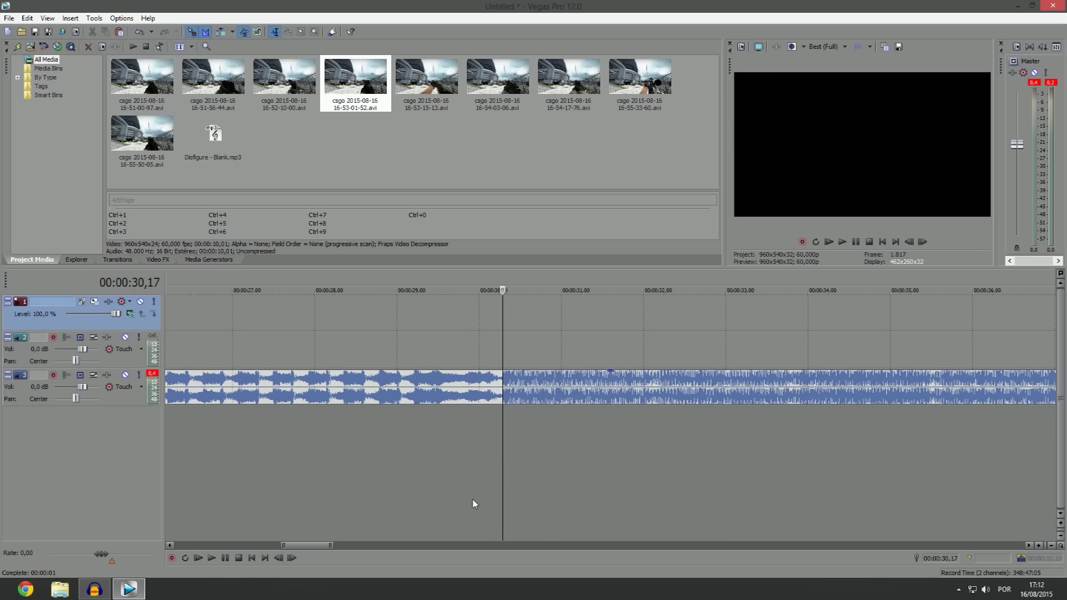
Examine how the clip cuts line up with the beats in the music waveform, up to the last clip's end at 00:00:09,30
{"action": "left_click_drag", "start_coordinate": [304, 549], "coordinate": [201, 546]}
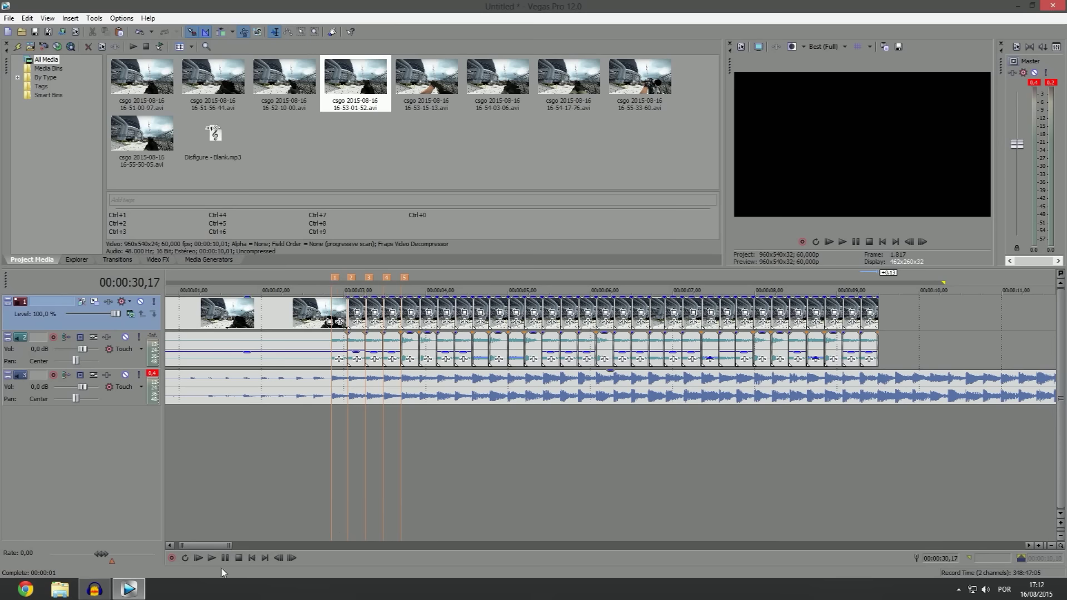
{"action": "mouse_move", "coordinate": [197, 547]}
{"action": "left_mouse_down"}
{"action": "mouse_move", "coordinate": [233, 550]}
{"action": "mouse_move", "coordinate": [177, 550]}
{"action": "mouse_move", "coordinate": [206, 552]}
{"action": "left_mouse_up"}
{"action": "left_click", "coordinate": [588, 446]}
{"action": "scroll", "coordinate": [645, 467], "scroll_direction": "up", "scroll_amount": 4}
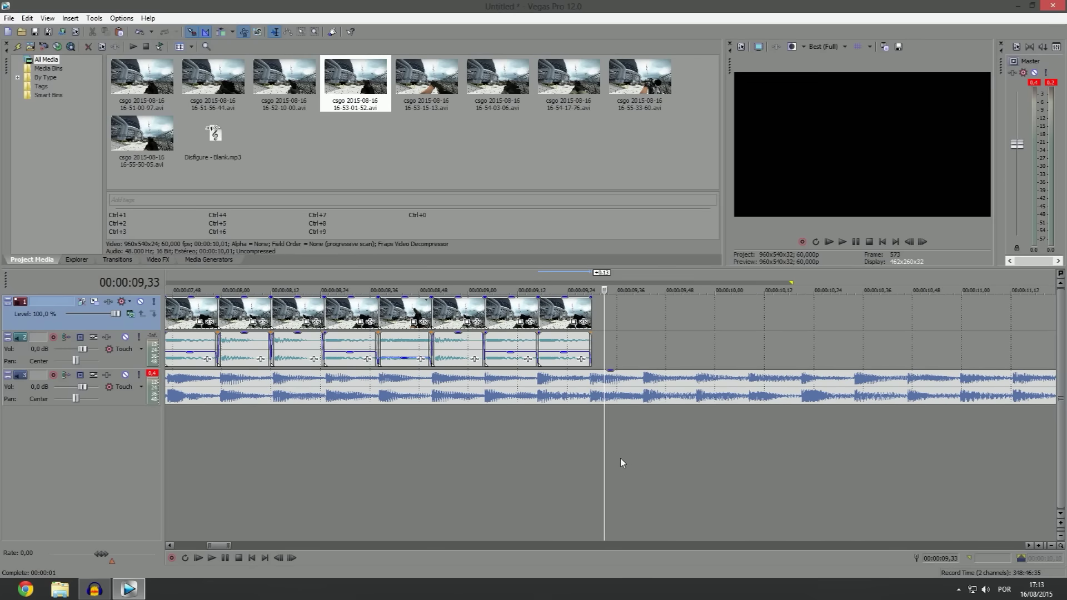
{"action": "left_click_drag", "start_coordinate": [219, 549], "coordinate": [210, 549]}
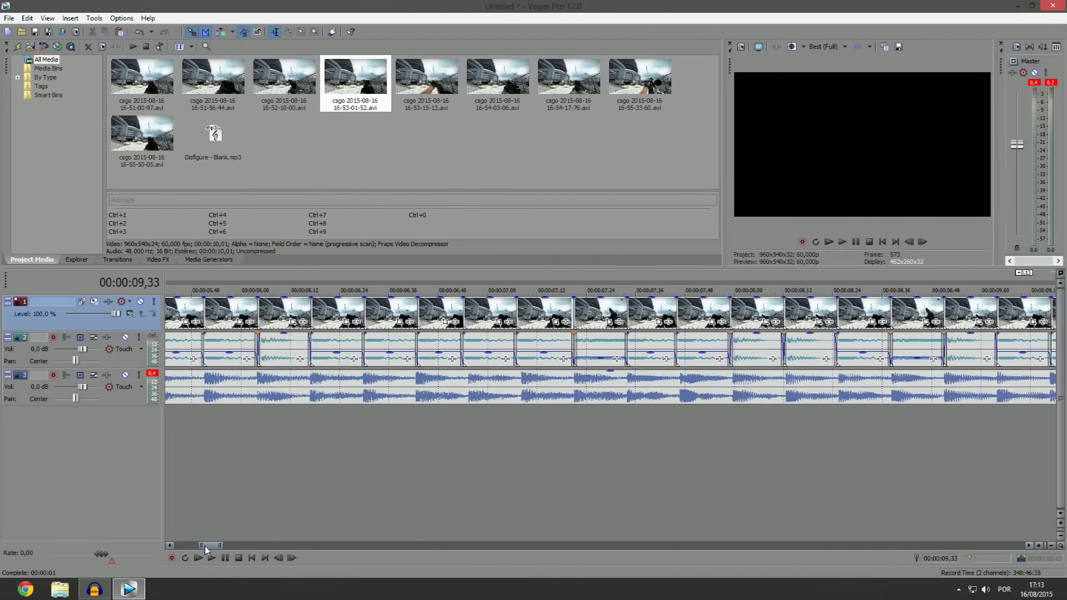
{"action": "left_click_drag", "start_coordinate": [205, 549], "coordinate": [195, 549]}
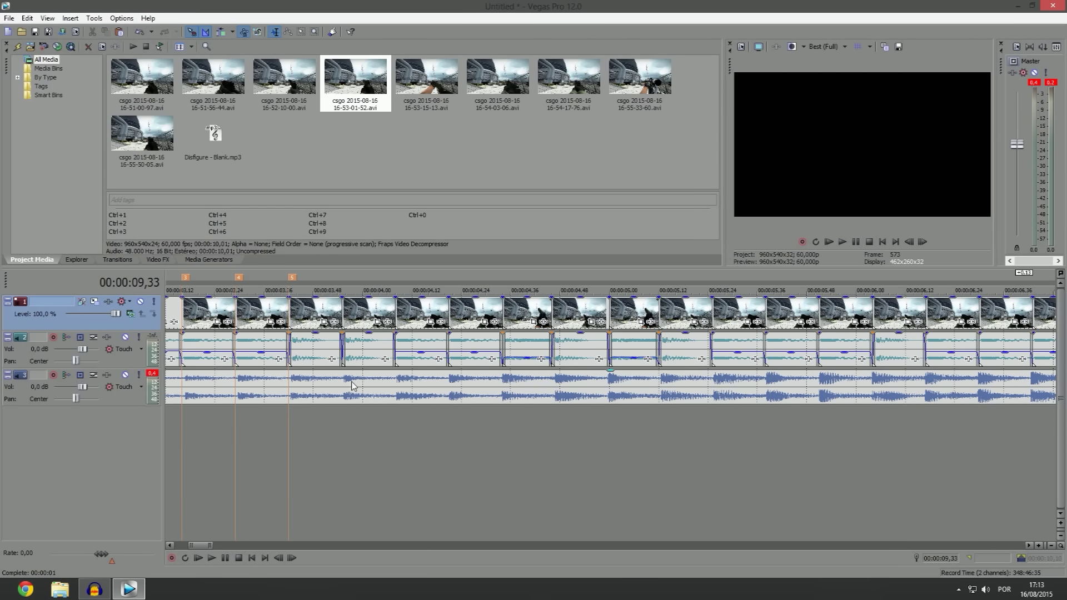
{"action": "left_click_drag", "start_coordinate": [201, 548], "coordinate": [222, 549]}
{"action": "left_click", "coordinate": [453, 312]}
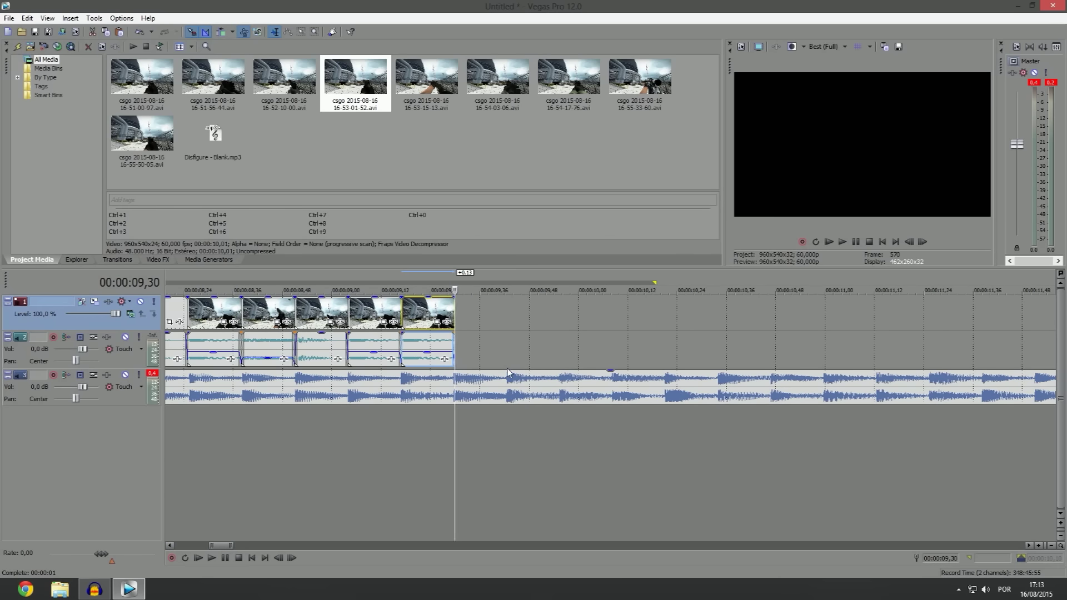
Extend the start of the first clip back to the beginning of the timeline
{"action": "mouse_move", "coordinate": [228, 545]}
{"action": "left_mouse_down"}
{"action": "mouse_move", "coordinate": [238, 545]}
{"action": "mouse_move", "coordinate": [205, 546]}
{"action": "mouse_move", "coordinate": [237, 546]}
{"action": "mouse_move", "coordinate": [220, 547]}
{"action": "left_mouse_up"}
{"action": "scroll", "coordinate": [430, 468], "scroll_direction": "down", "scroll_amount": 10}
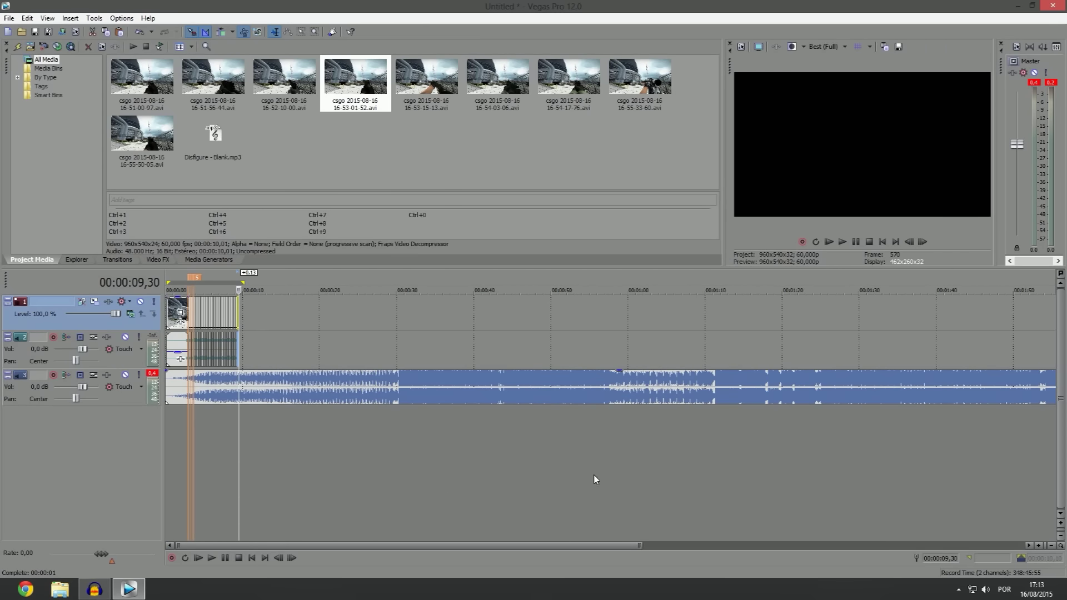
{"action": "scroll", "coordinate": [478, 464], "scroll_direction": "up", "scroll_amount": 2}
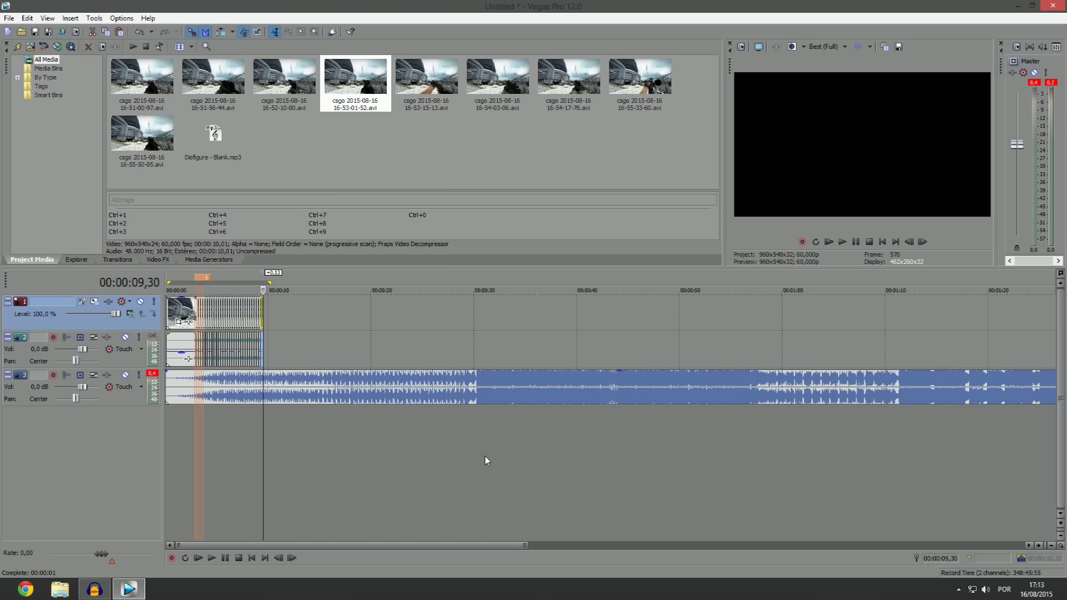
{"action": "scroll", "coordinate": [478, 462], "scroll_direction": "up", "scroll_amount": 2}
{"action": "scroll", "coordinate": [474, 469], "scroll_direction": "up", "scroll_amount": 4}
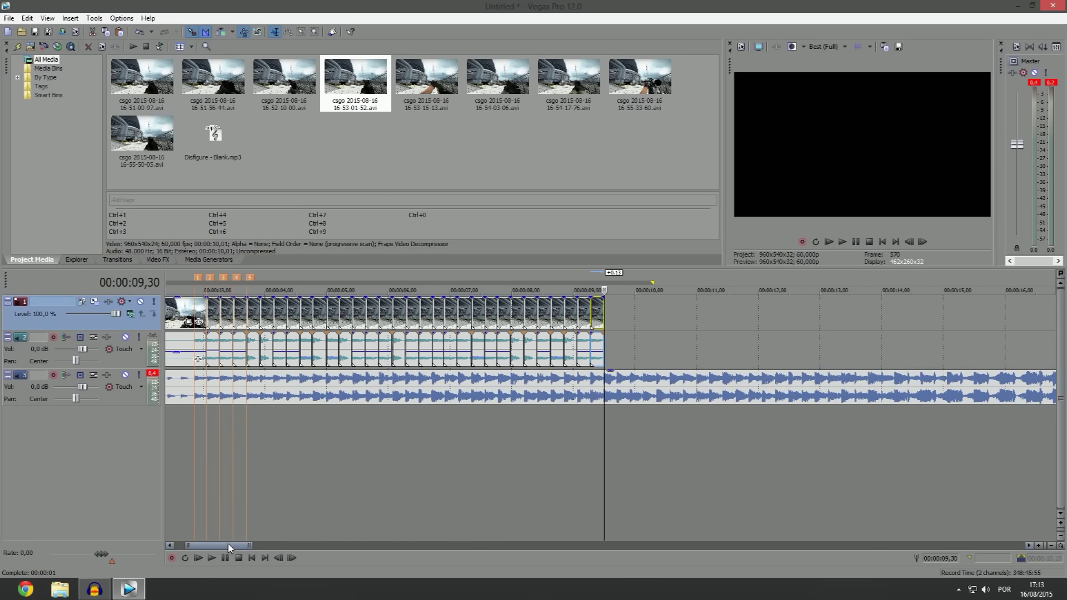
{"action": "left_click_drag", "start_coordinate": [230, 547], "coordinate": [219, 547]}
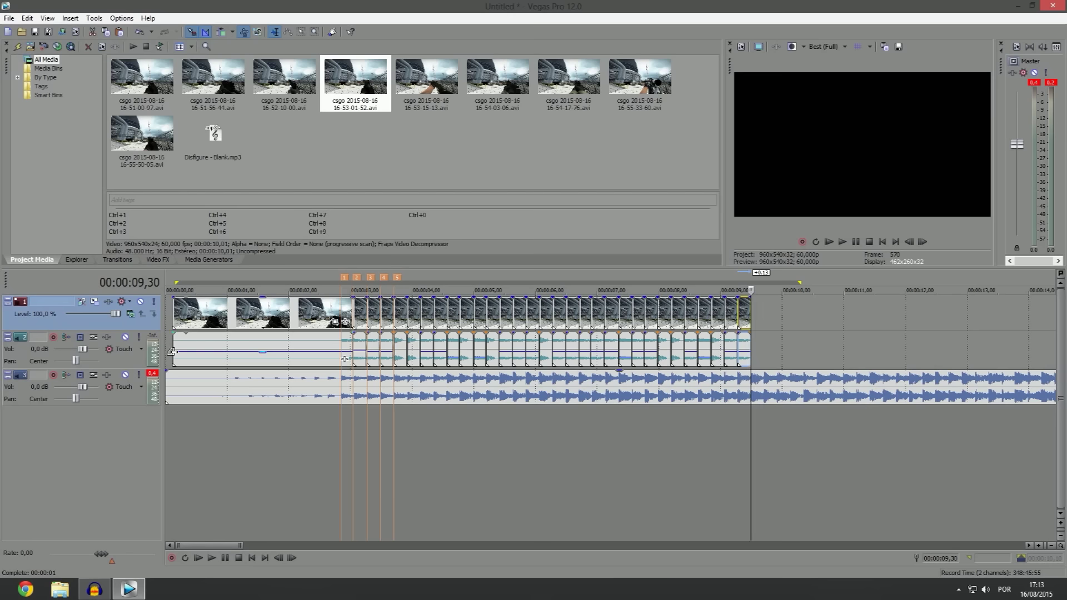
{"action": "left_click_drag", "start_coordinate": [172, 320], "coordinate": [151, 321]}
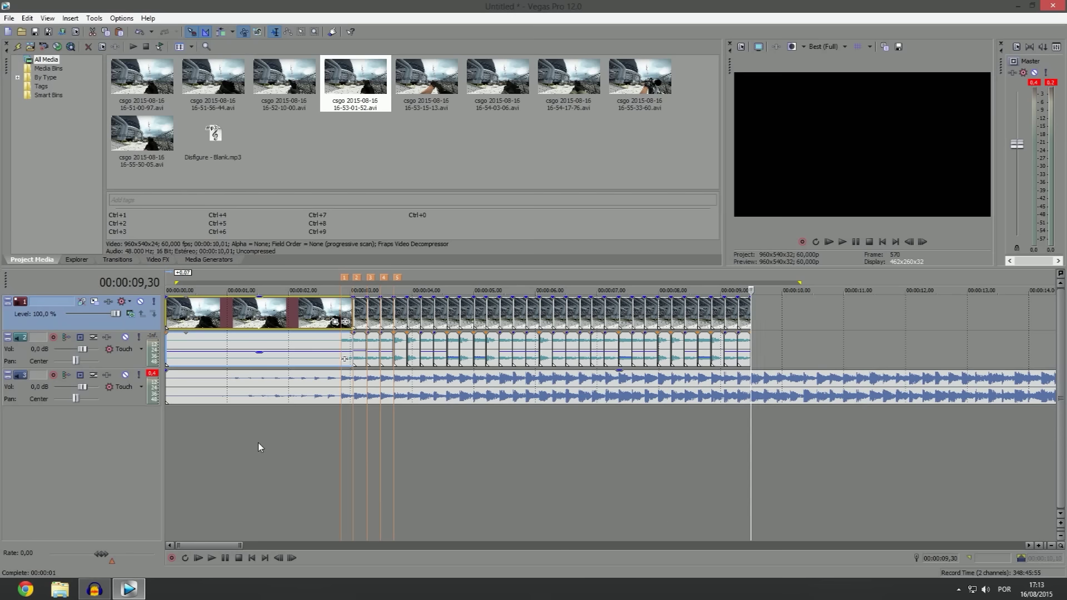
Inspect frames of the long first clip at 00:00:00,38, 00:00:02,25 and 00:00:00,59
{"action": "left_click", "coordinate": [218, 431]}
{"action": "left_click", "coordinate": [271, 443]}
{"action": "left_click", "coordinate": [205, 314]}
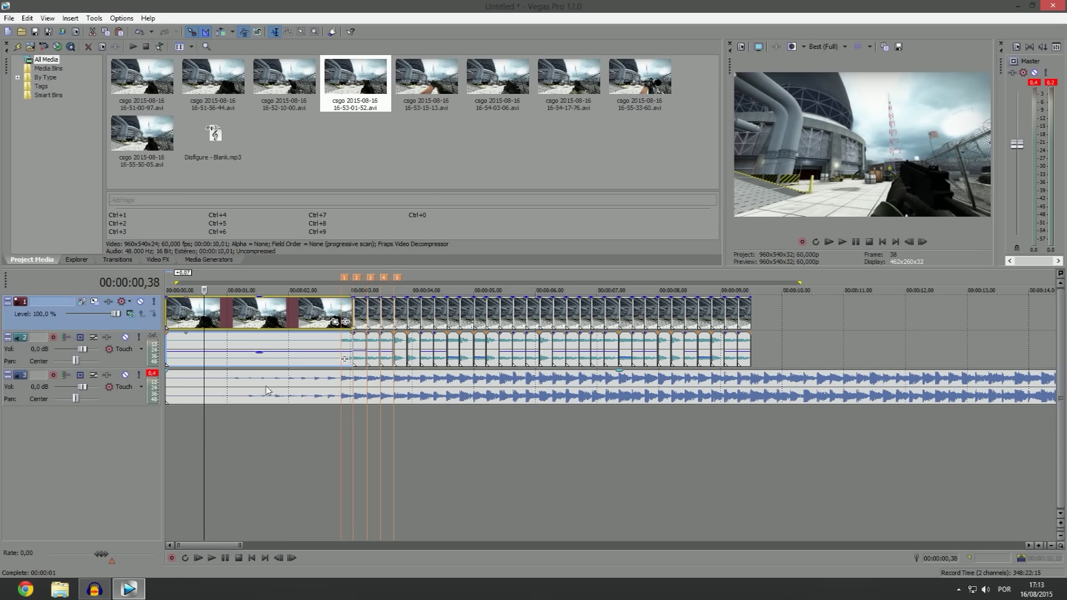
{"action": "left_click", "coordinate": [290, 315]}
{"action": "left_click", "coordinate": [314, 316]}
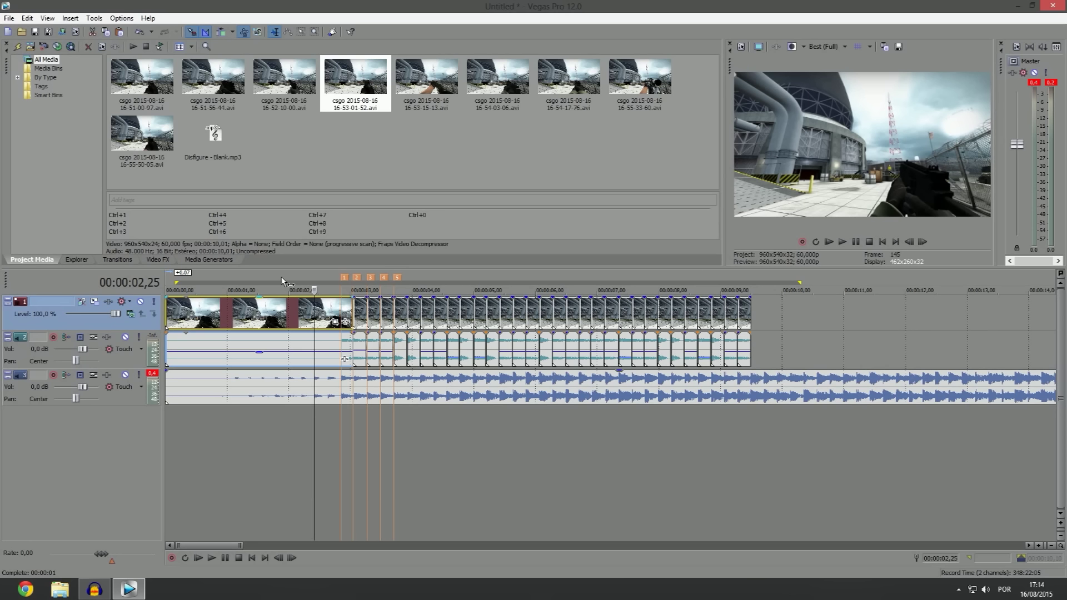
{"action": "left_click", "coordinate": [226, 278]}
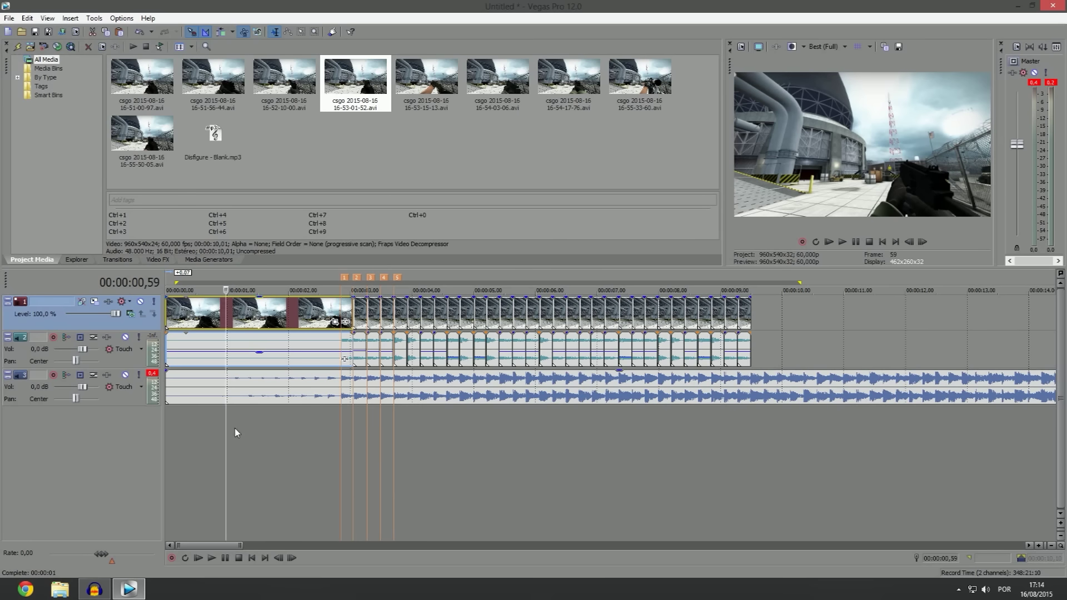
Inspect frames of the long first clip at 00:00:01,16, 00:00:01,38 and 00:00:01,54
{"action": "left_click", "coordinate": [242, 441]}
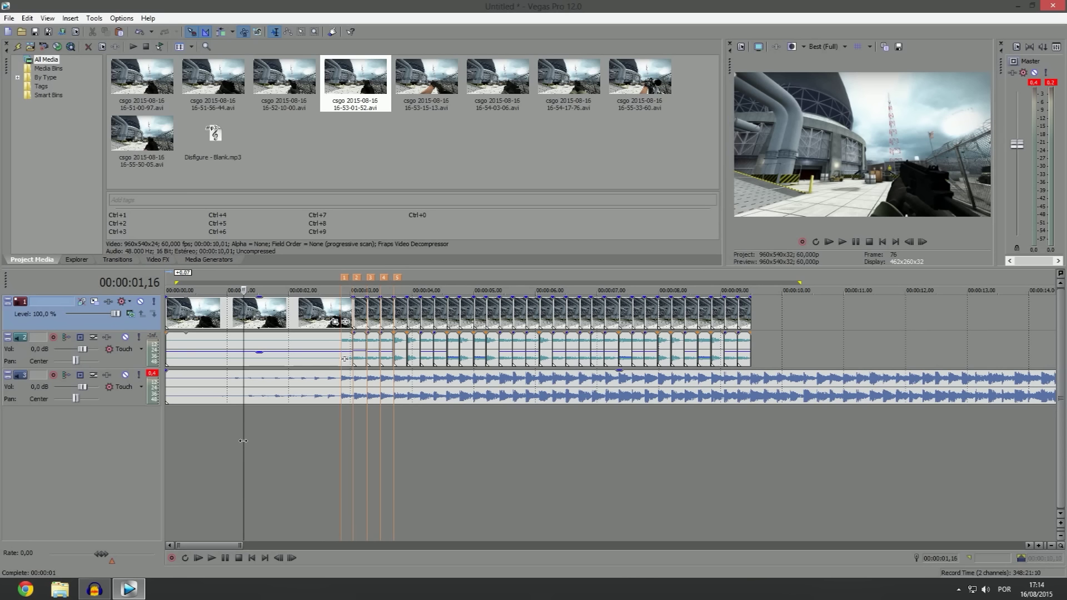
{"action": "left_click", "coordinate": [265, 282]}
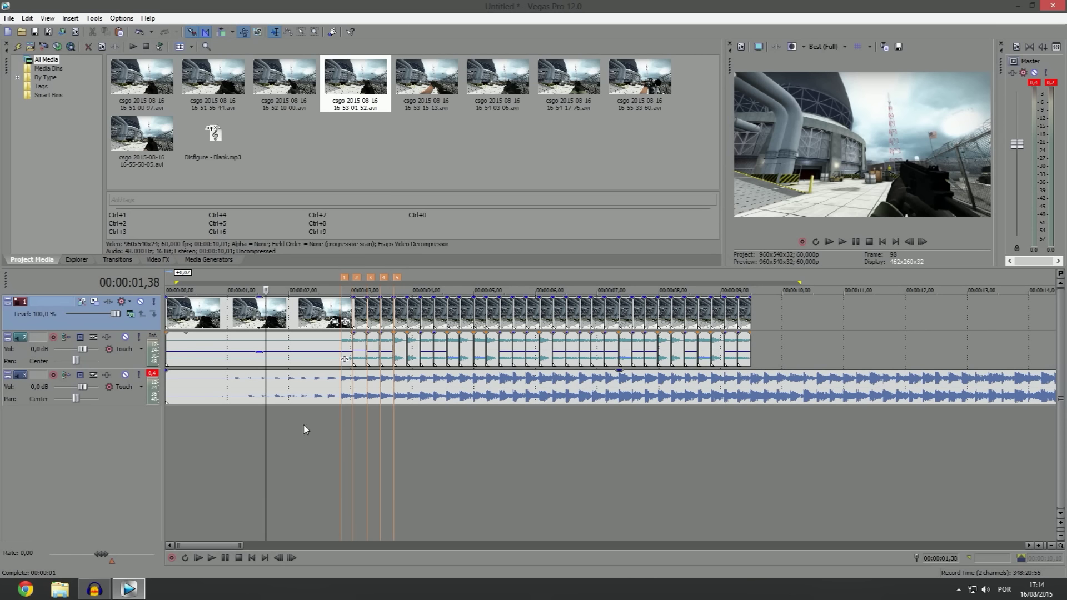
{"action": "left_click", "coordinate": [283, 278]}
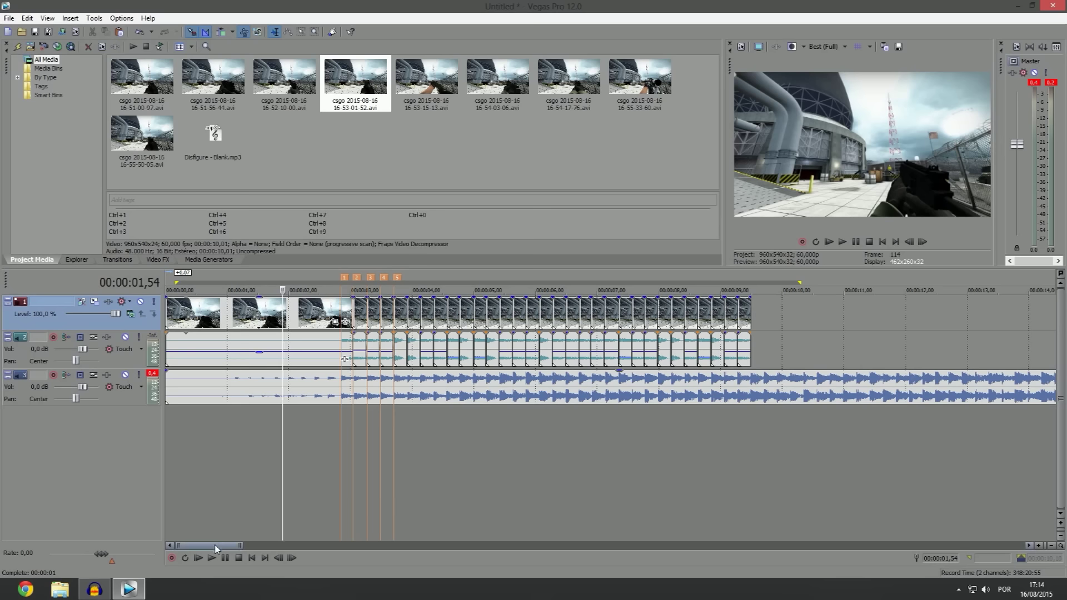
{"action": "mouse_move", "coordinate": [216, 548]}
{"action": "left_mouse_down"}
{"action": "mouse_move", "coordinate": [282, 550]}
{"action": "mouse_move", "coordinate": [216, 551]}
{"action": "left_mouse_up"}
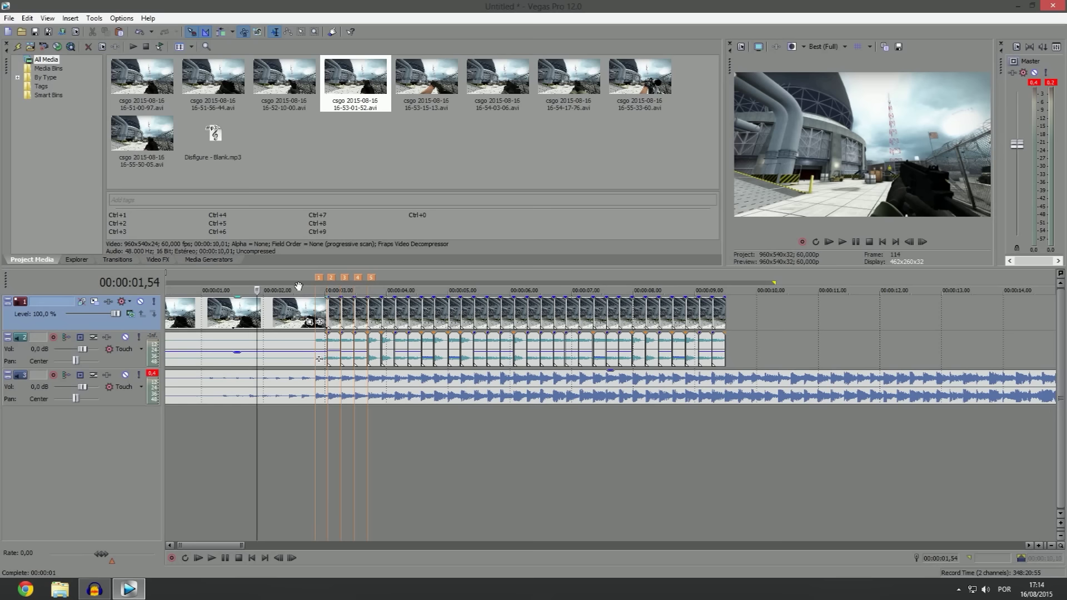
{"action": "left_click_drag", "start_coordinate": [200, 545], "coordinate": [126, 545]}
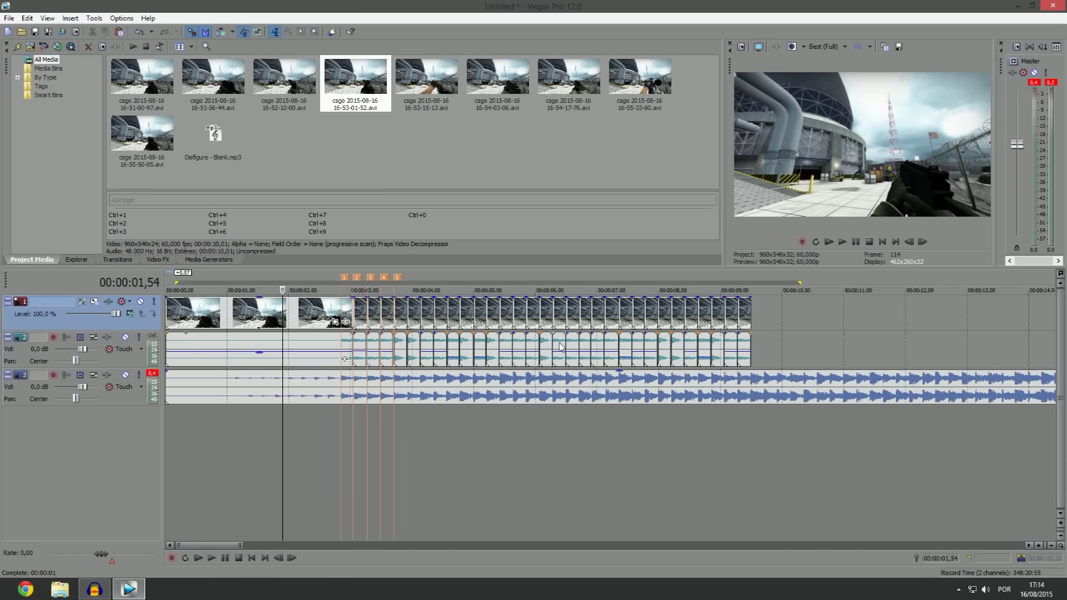
Split the music track at 00:00:09,30, where the last clip ends, and delete everything after the cut
{"action": "scroll", "coordinate": [583, 468], "scroll_direction": "down", "scroll_amount": 5}
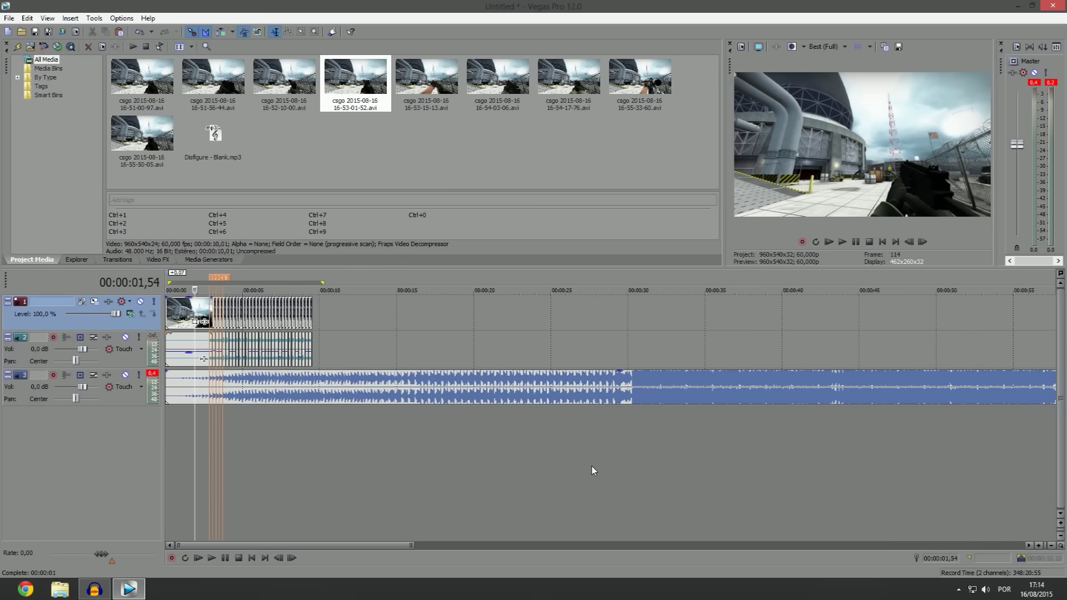
{"action": "left_click", "coordinate": [314, 385]}
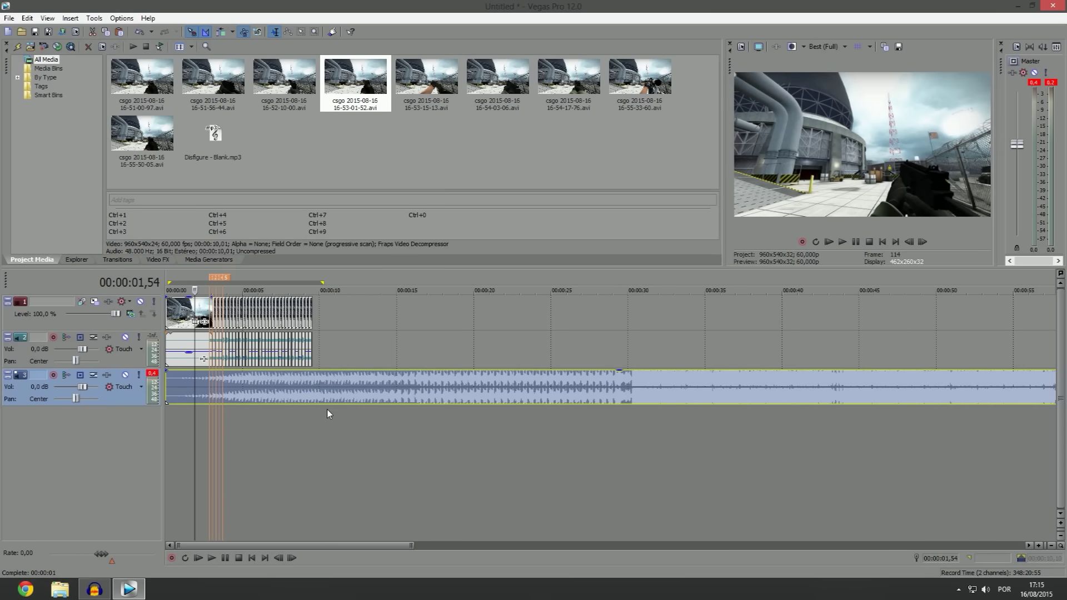
{"action": "left_click", "coordinate": [310, 387]}
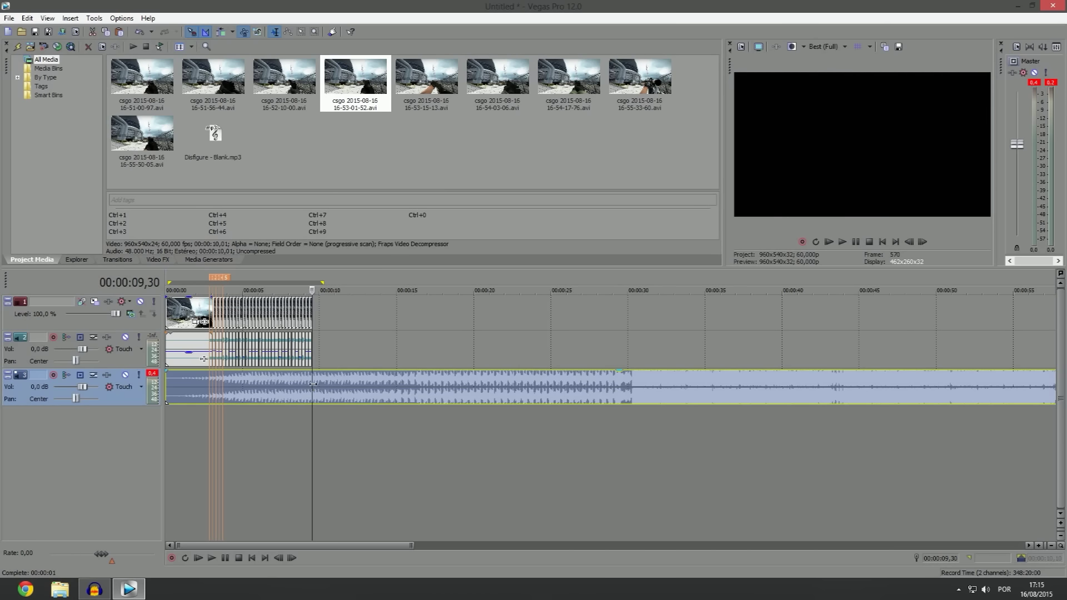
{"action": "key", "text": "s"}
{"action": "key", "text": "Delete"}
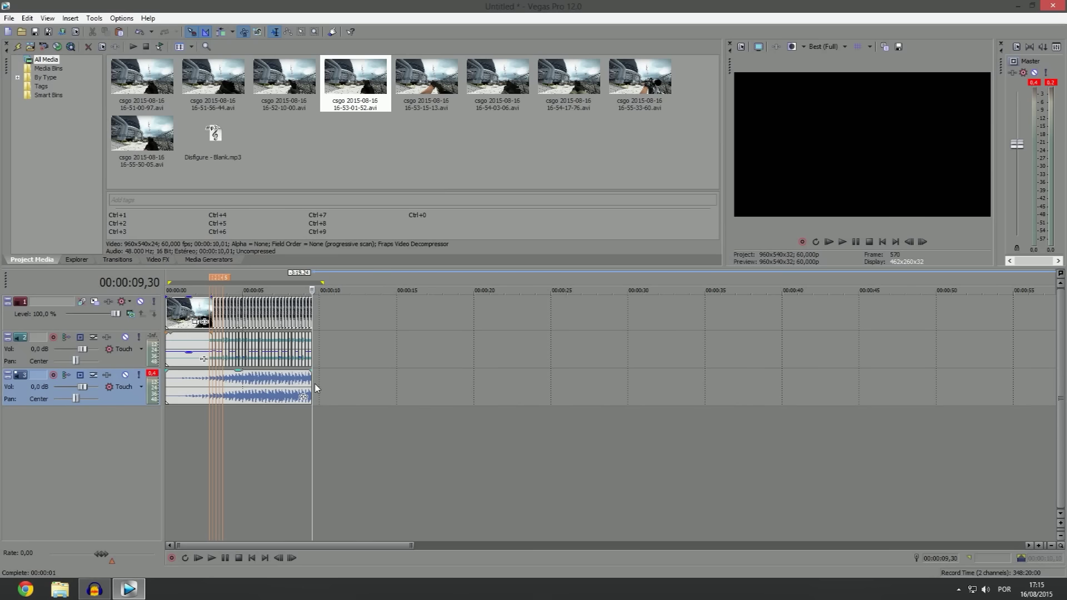
Add a fade-out over roughly the last half second of the music track
{"action": "scroll", "coordinate": [335, 489], "scroll_direction": "up", "scroll_amount": 5}
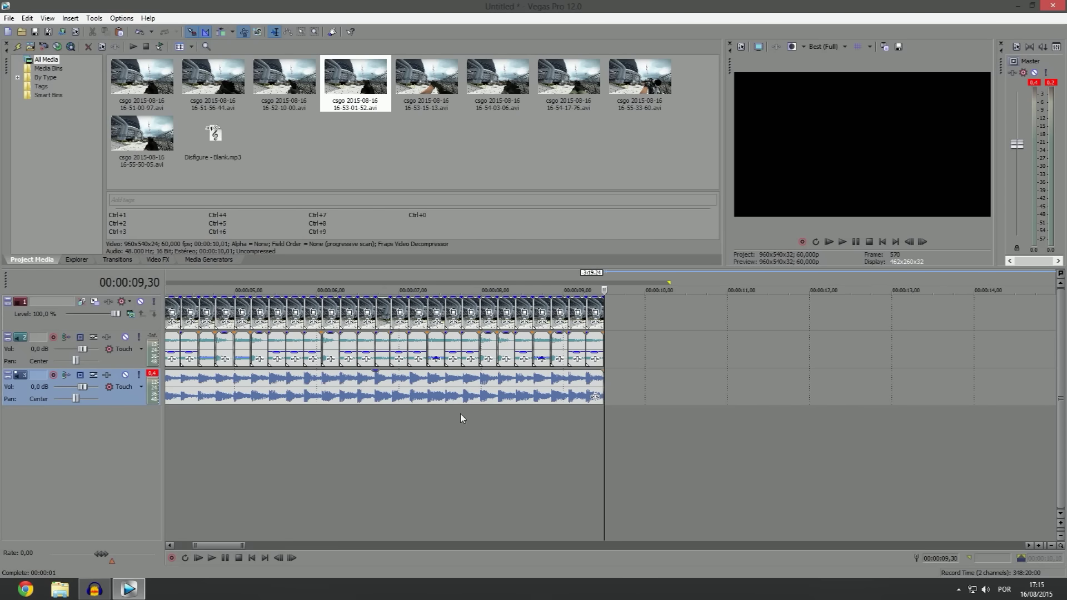
{"action": "left_click_drag", "start_coordinate": [605, 369], "coordinate": [556, 371]}
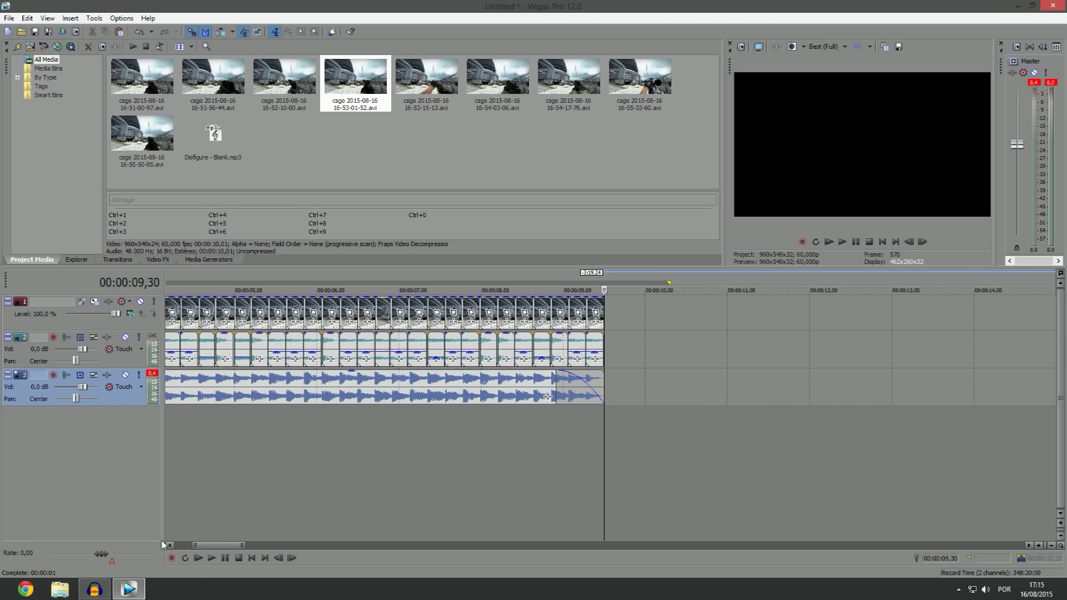
{"action": "left_click", "coordinate": [190, 546]}
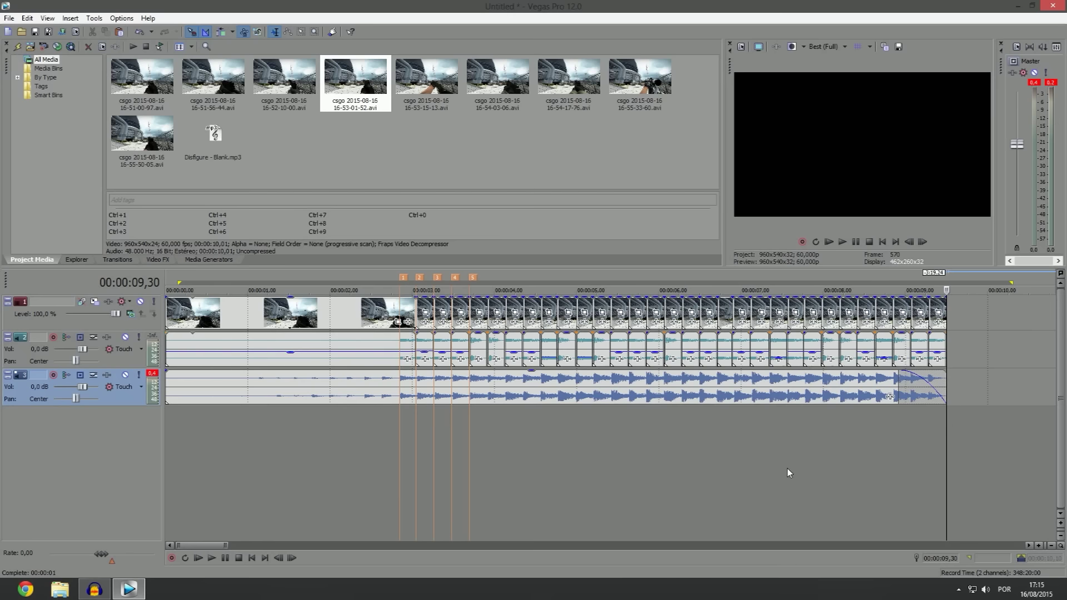
Open the Render As settings for the finished sequence
{"action": "left_click", "coordinate": [5, 18]}
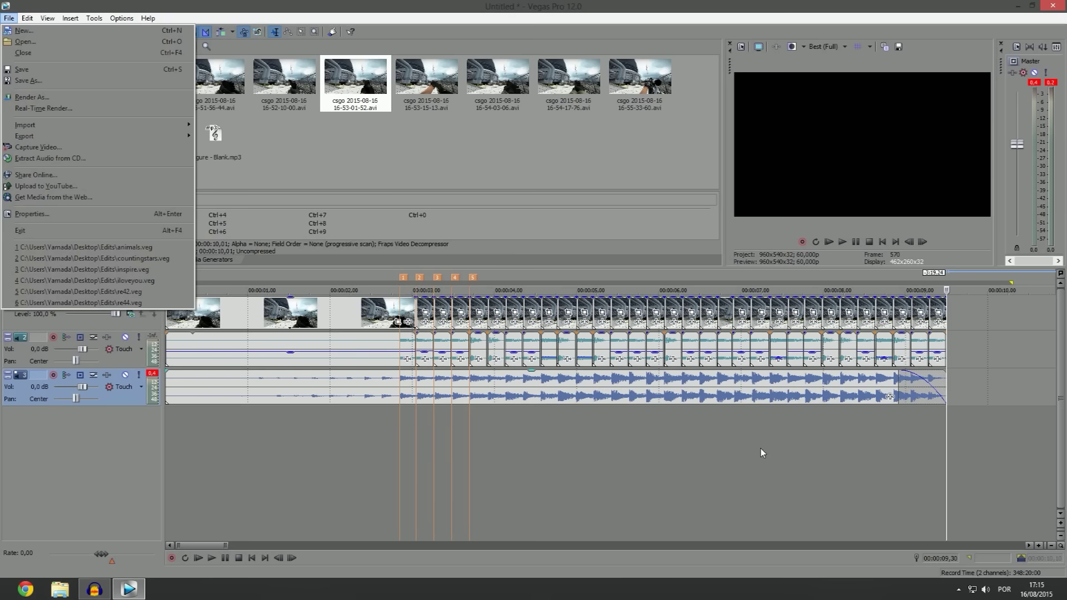
{"action": "left_click", "coordinate": [206, 432]}
{"action": "left_click", "coordinate": [6, 17]}
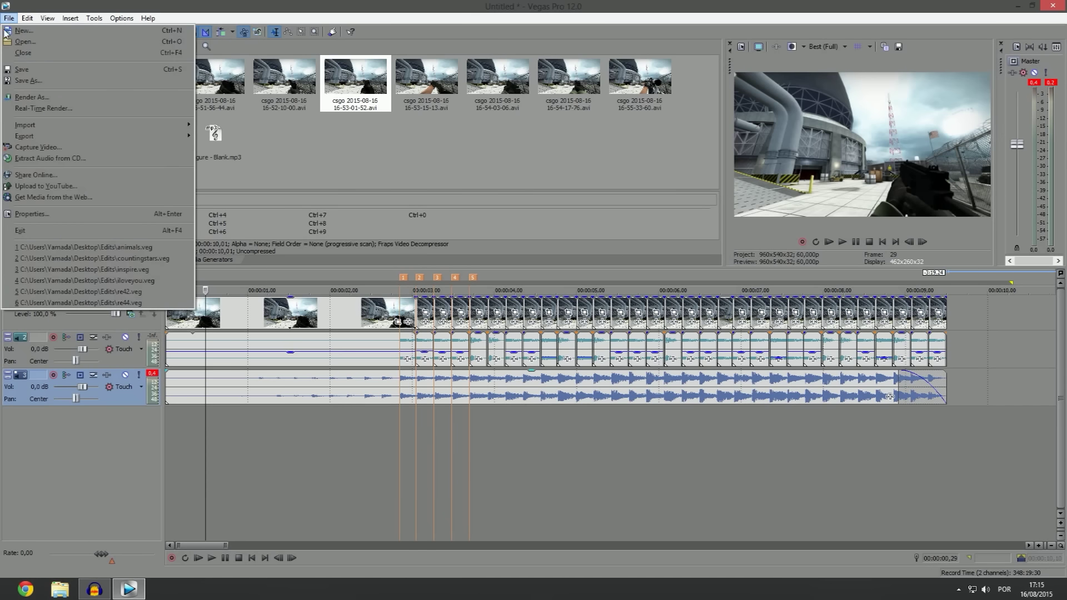
{"action": "left_click", "coordinate": [7, 19]}
{"action": "left_click", "coordinate": [7, 19]}
{"action": "left_click", "coordinate": [6, 19]}
{"action": "left_click", "coordinate": [7, 19]}
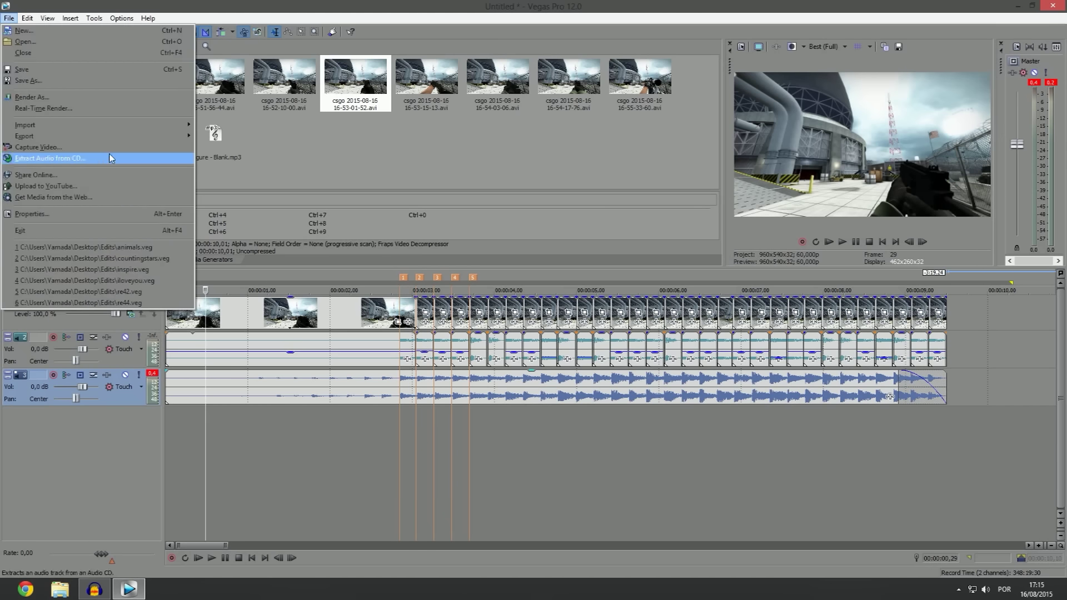
{"action": "left_click", "coordinate": [45, 97]}
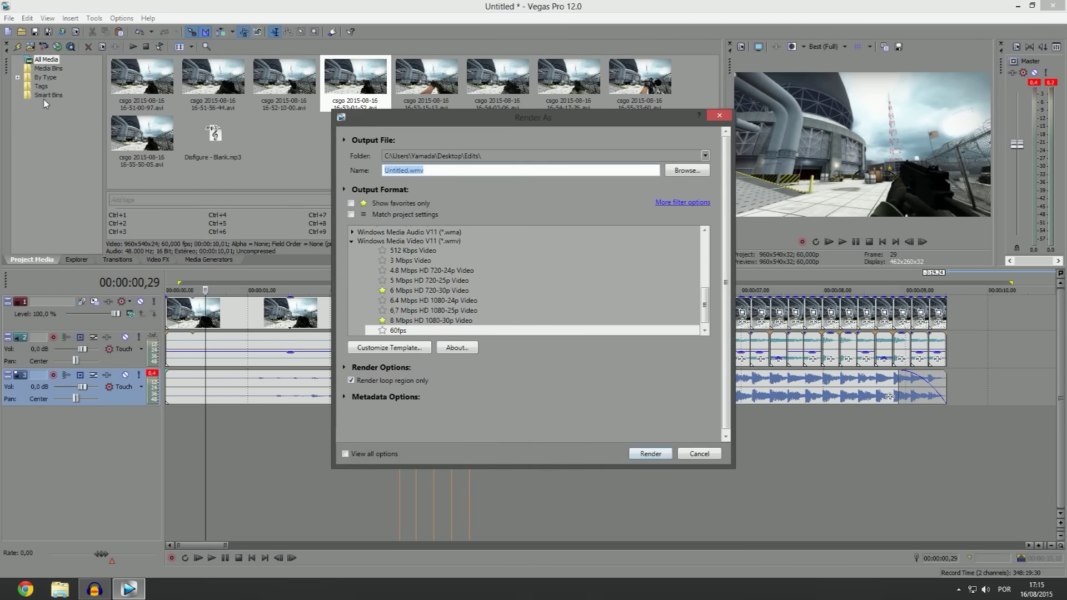
Browse the Windows Media Video V11 render templates and turn off rendering of the loop region only
{"action": "left_click_drag", "start_coordinate": [706, 292], "coordinate": [707, 310]}
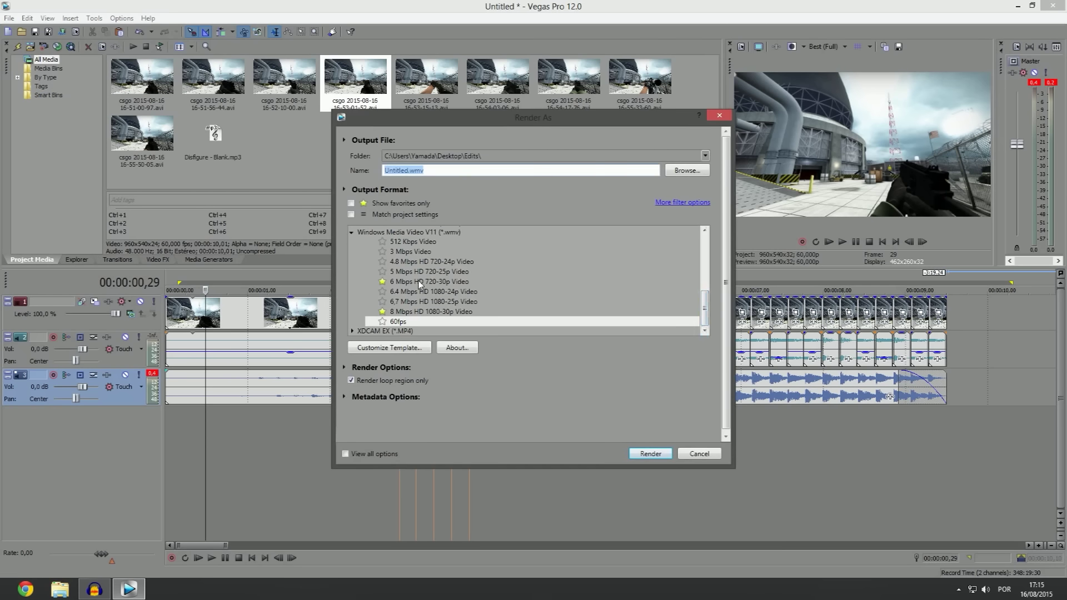
{"action": "left_click", "coordinate": [421, 312]}
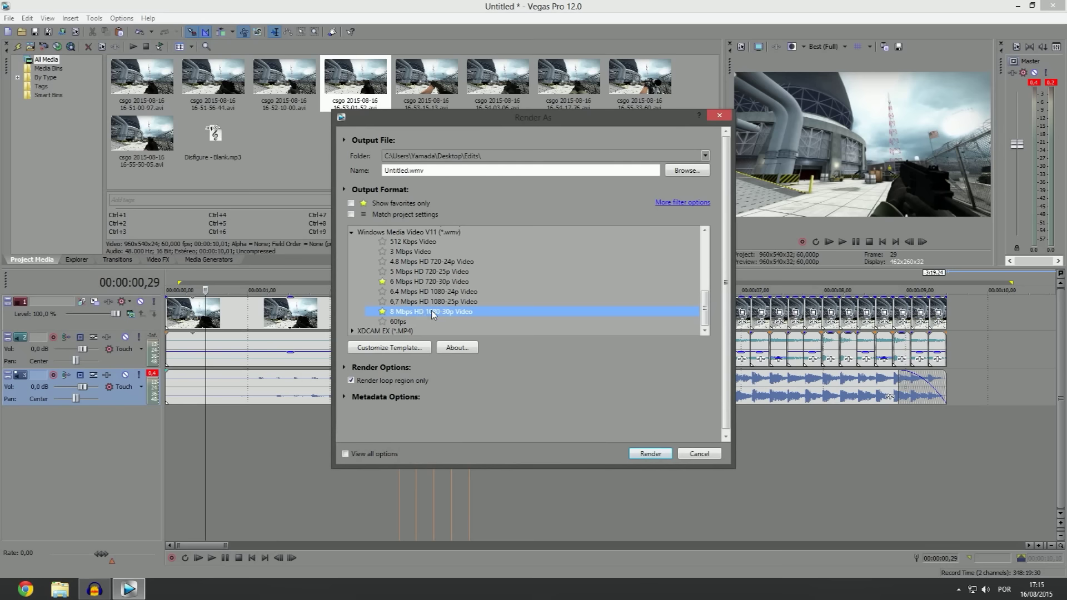
{"action": "left_click", "coordinate": [451, 320]}
{"action": "left_click", "coordinate": [442, 313]}
{"action": "left_click", "coordinate": [430, 303]}
{"action": "left_click", "coordinate": [427, 312]}
{"action": "left_click", "coordinate": [428, 319]}
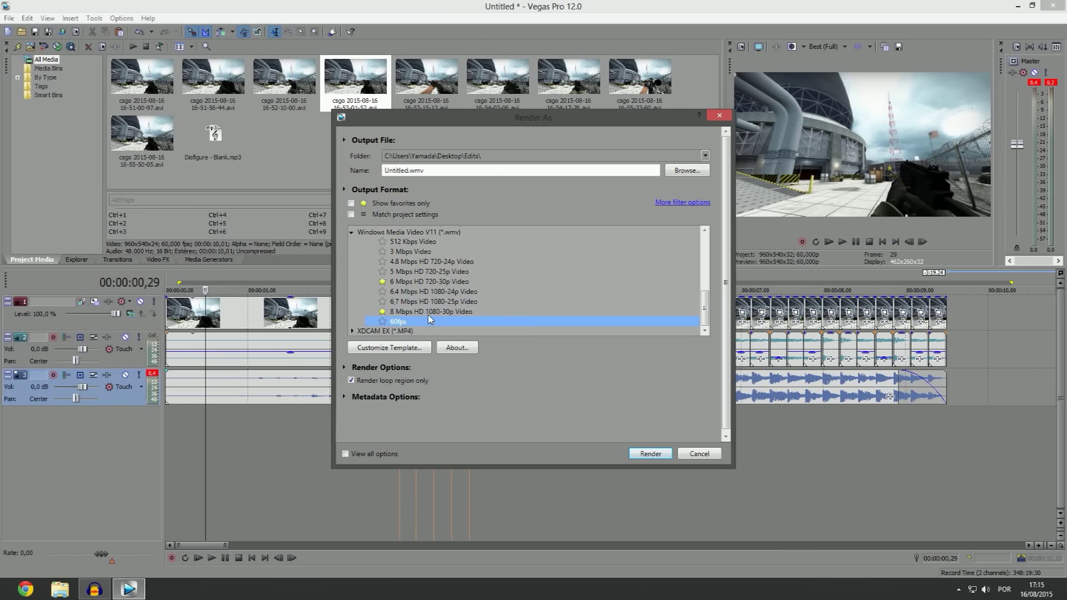
{"action": "left_click", "coordinate": [350, 381]}
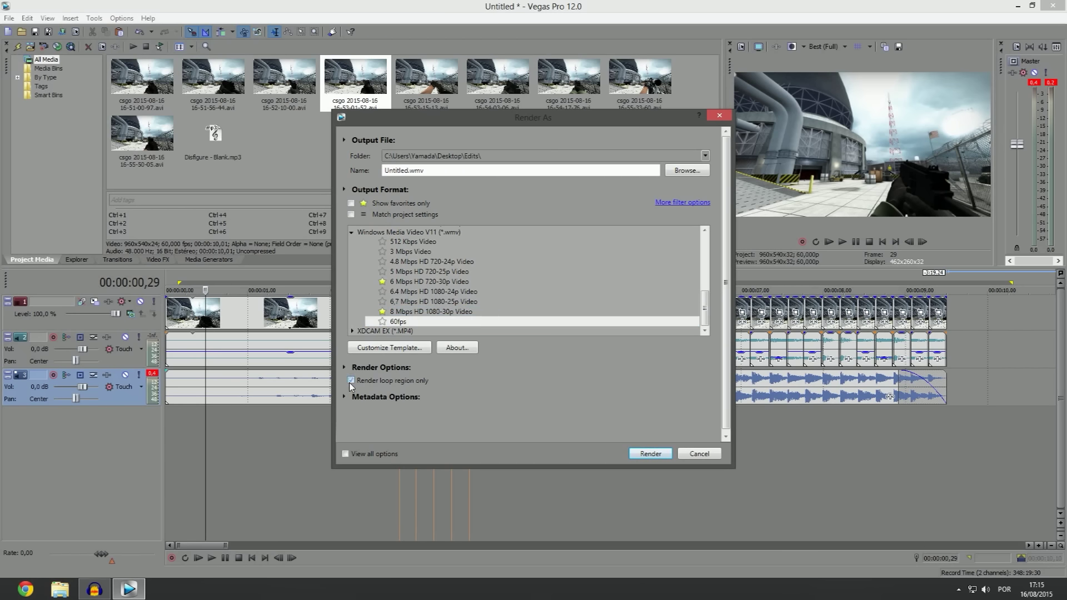
Render the sequence as Untitled.wmv with the 4.8 Mbps HD 720-24p Video template, closing the progress dialog when it completes
{"action": "left_click", "coordinate": [431, 310]}
{"action": "left_click", "coordinate": [410, 294]}
{"action": "left_click", "coordinate": [416, 311]}
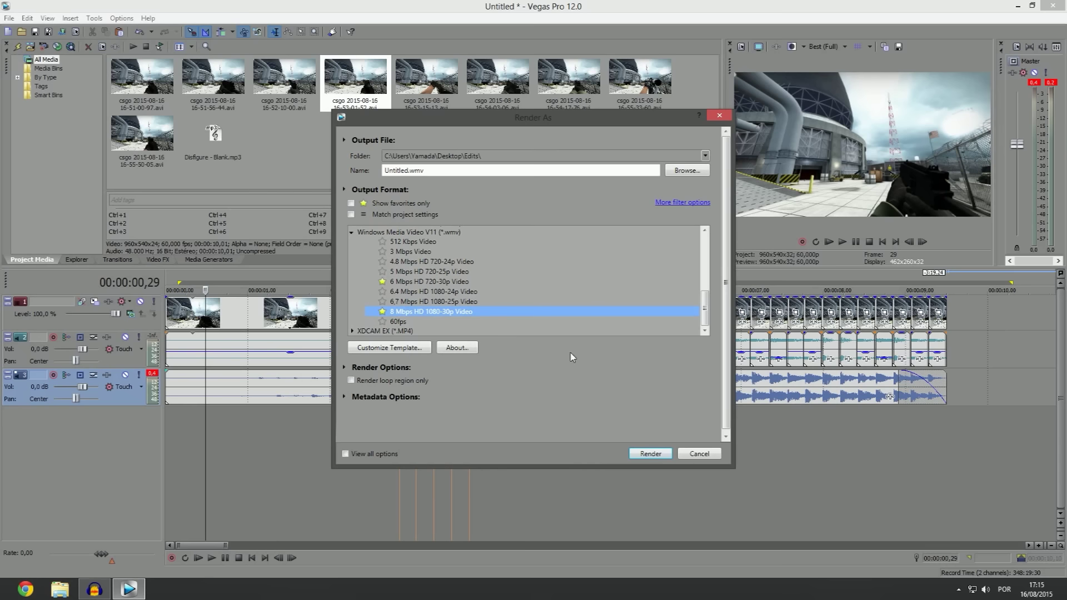
{"action": "left_click", "coordinate": [428, 303]}
{"action": "left_click", "coordinate": [429, 313]}
{"action": "left_click", "coordinate": [443, 262]}
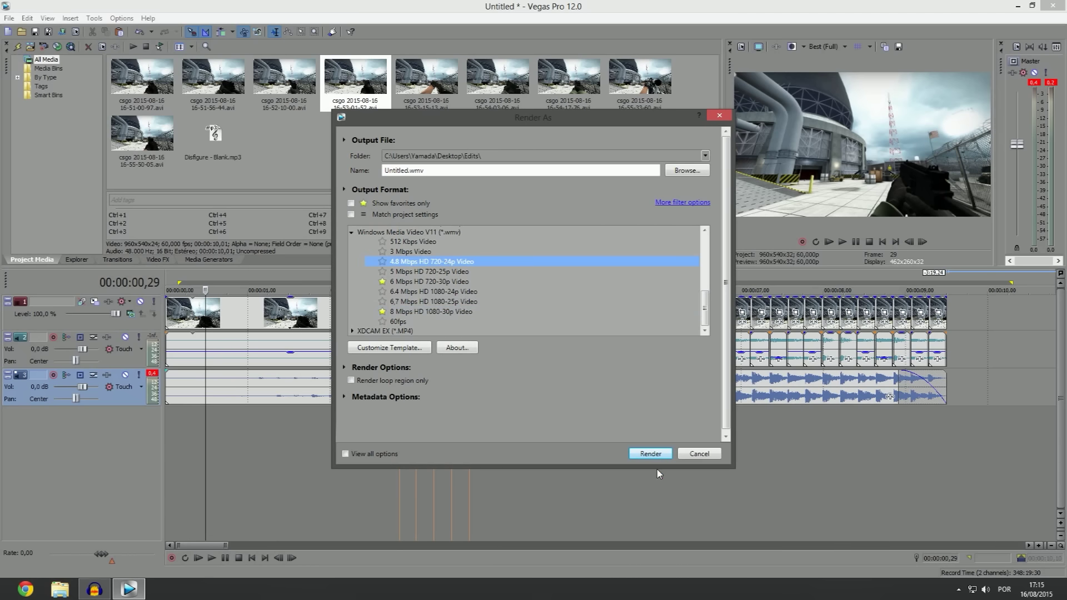
{"action": "left_click", "coordinate": [651, 454]}
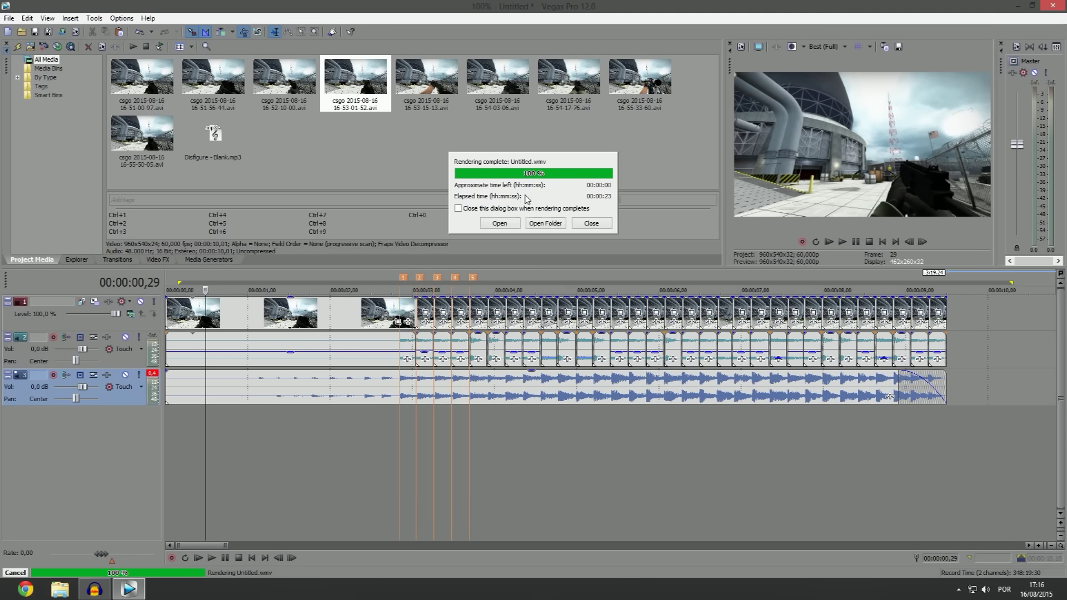
{"action": "left_click", "coordinate": [598, 226]}
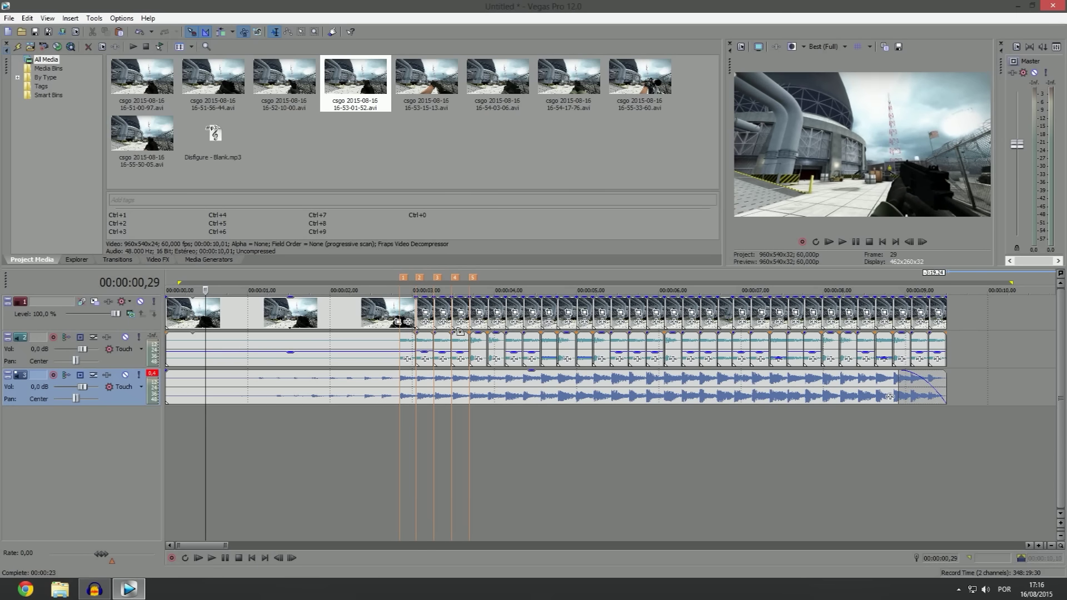
Create a new project with the HD 1080-60i template, discarding the unsaved changes to the current one
{"action": "left_click", "coordinate": [8, 18]}
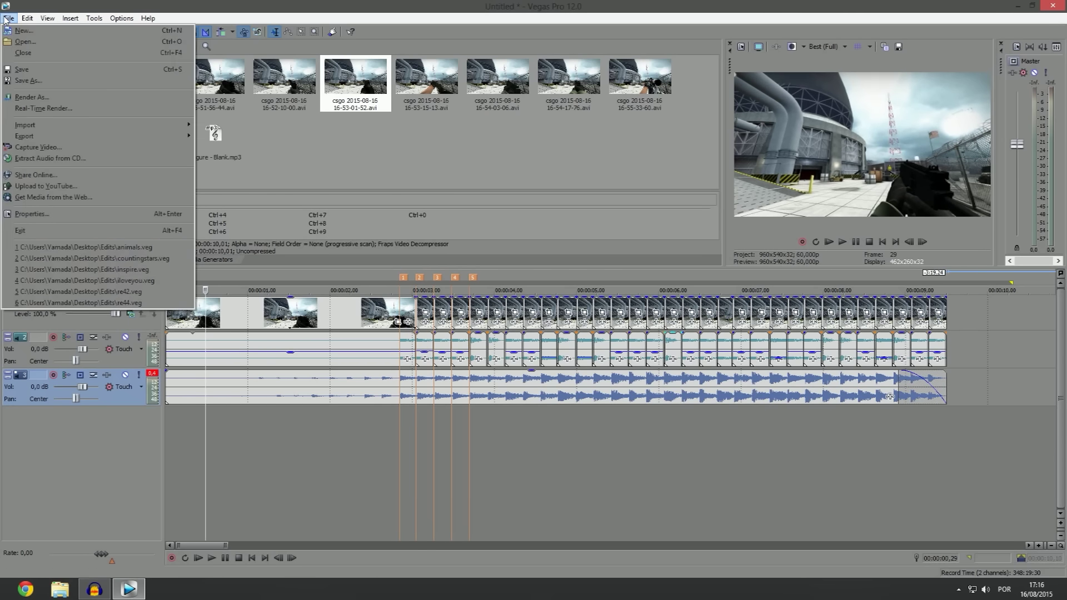
{"action": "left_click", "coordinate": [65, 32]}
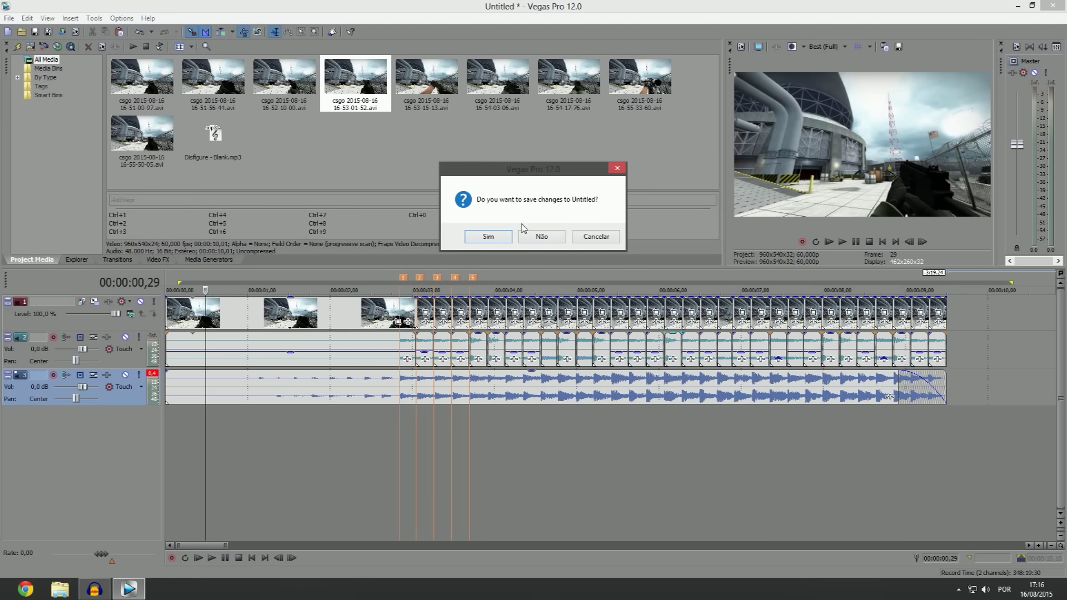
{"action": "left_click", "coordinate": [543, 236]}
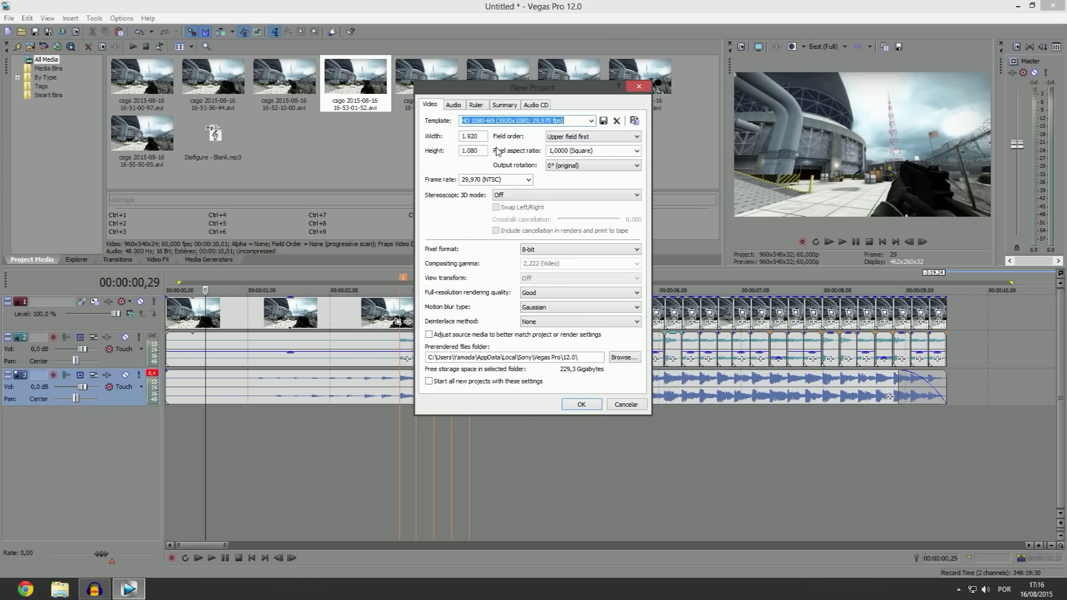
{"action": "left_click", "coordinate": [582, 404]}
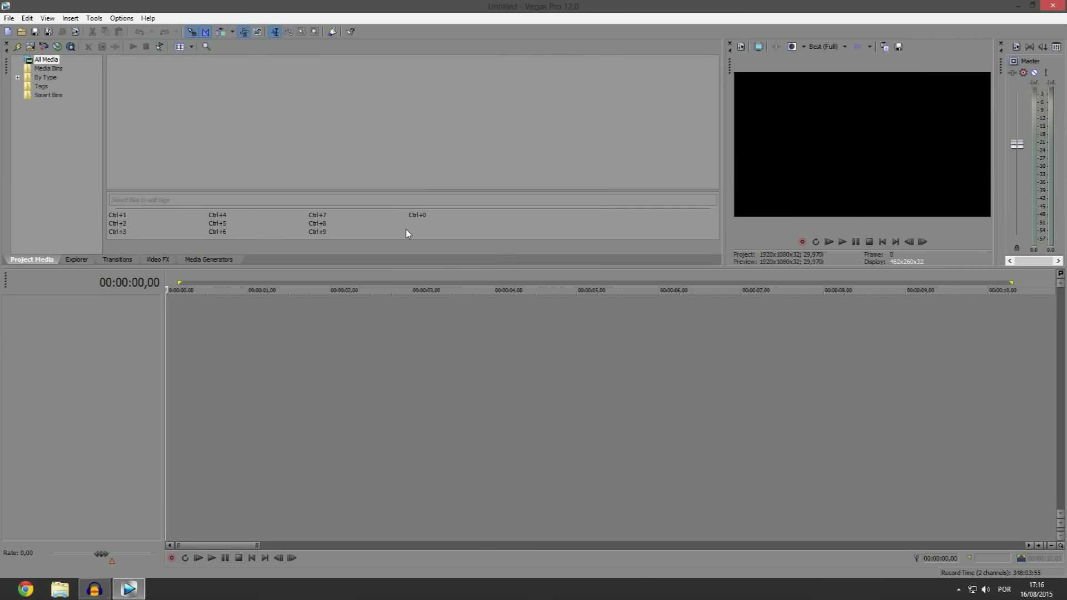
Import the rendered Untitled video from the desktop's Edits folder into the new project
{"action": "left_click", "coordinate": [9, 18]}
{"action": "mouse_move", "coordinate": [118, 128]}
{"action": "left_click", "coordinate": [230, 126]}
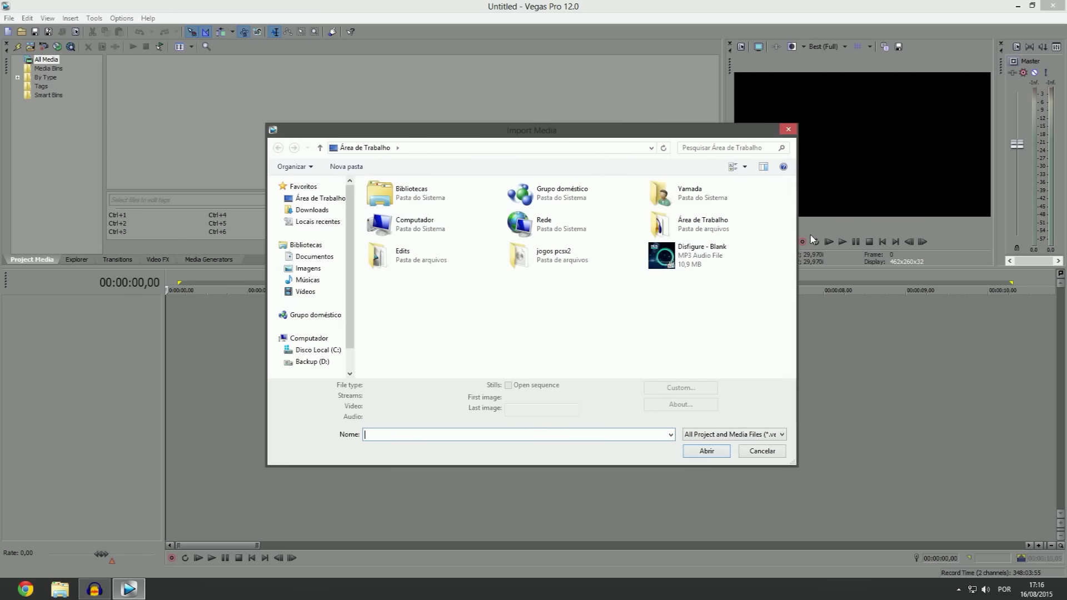
{"action": "left_click", "coordinate": [315, 200]}
{"action": "double_click", "coordinate": [422, 263]}
{"action": "scroll", "coordinate": [791, 236], "scroll_direction": "down", "scroll_amount": 5}
{"action": "left_click_drag", "start_coordinate": [790, 236], "coordinate": [792, 204]}
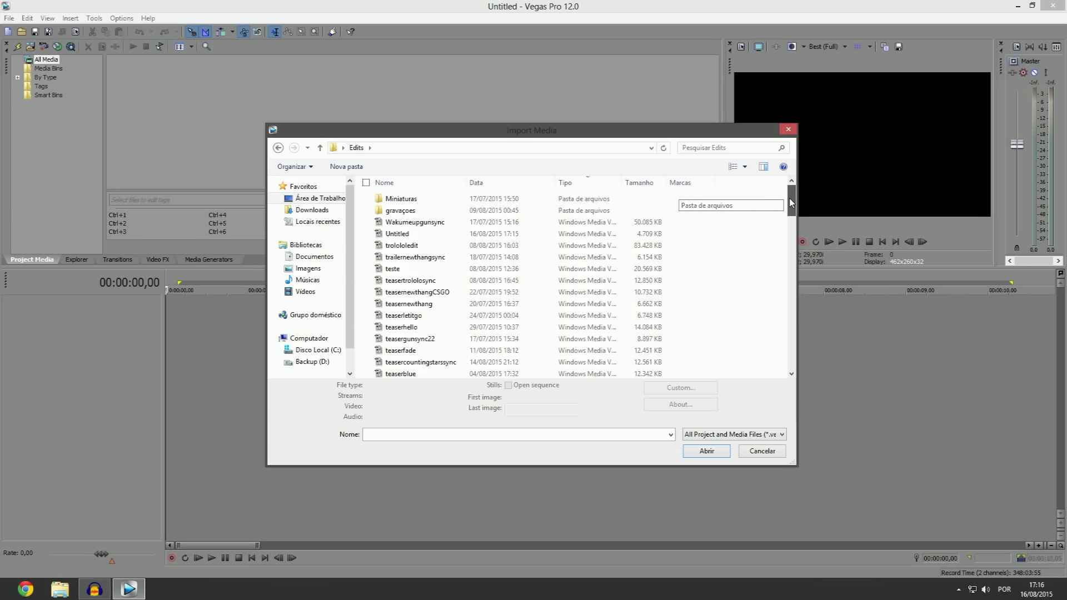
{"action": "double_click", "coordinate": [476, 234]}
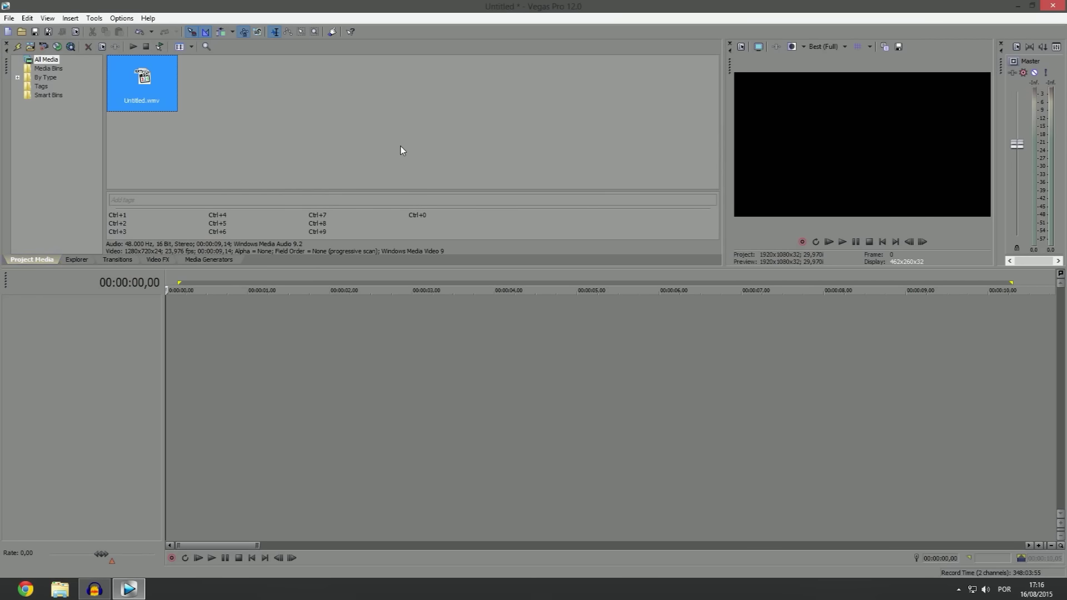
Place Untitled.wmv on the timeline about half a second in and play it from 00:00:02,08
{"action": "left_click_drag", "start_coordinate": [443, 280], "coordinate": [233, 350]}
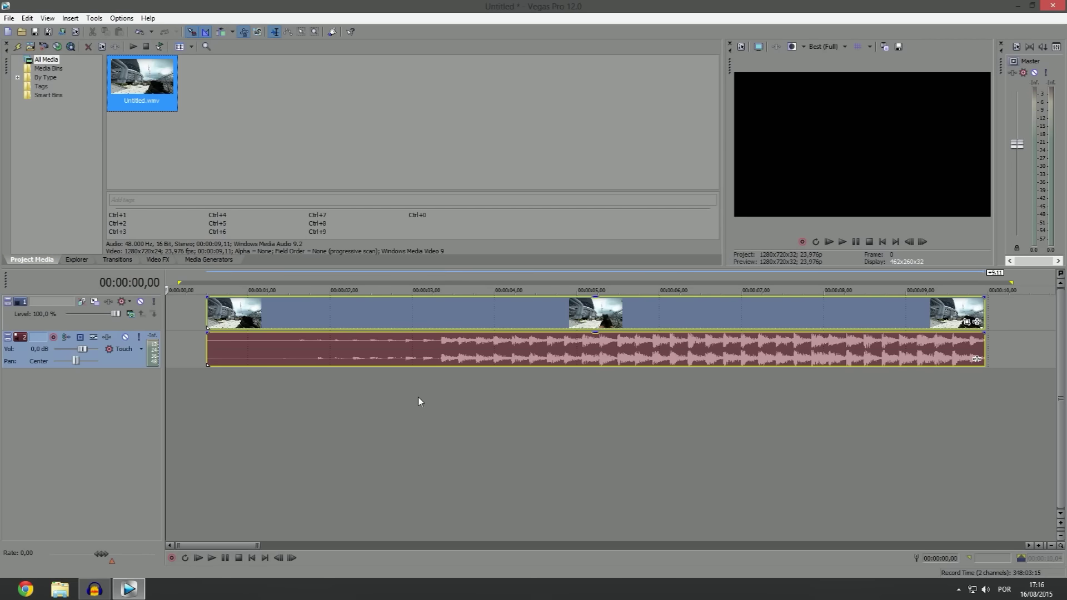
{"action": "left_click", "coordinate": [359, 417]}
{"action": "key", "text": "space"}
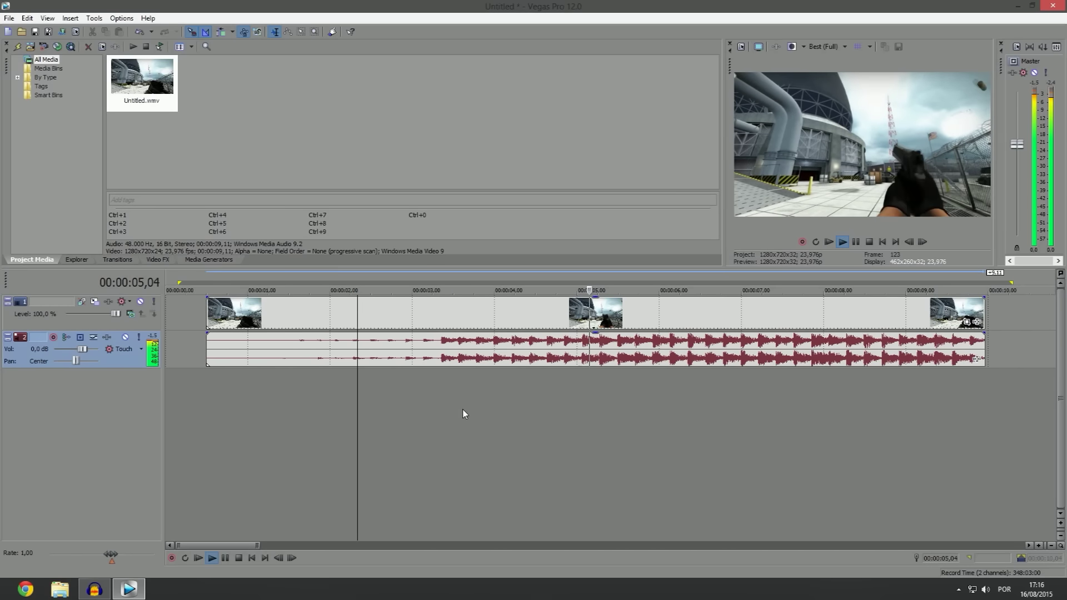
{"action": "key", "text": "space"}
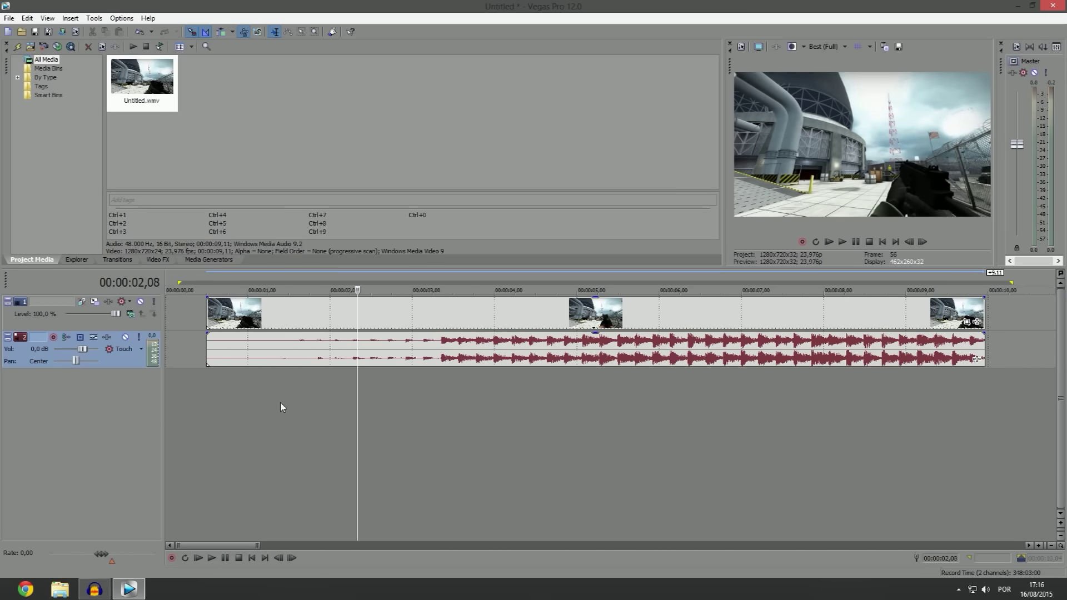
Move the clip on the timeline so it starts just before the 4-second mark, leaving empty space ahead of it
{"action": "left_click_drag", "start_coordinate": [297, 327], "coordinate": [565, 323]}
{"action": "left_click", "coordinate": [196, 431]}
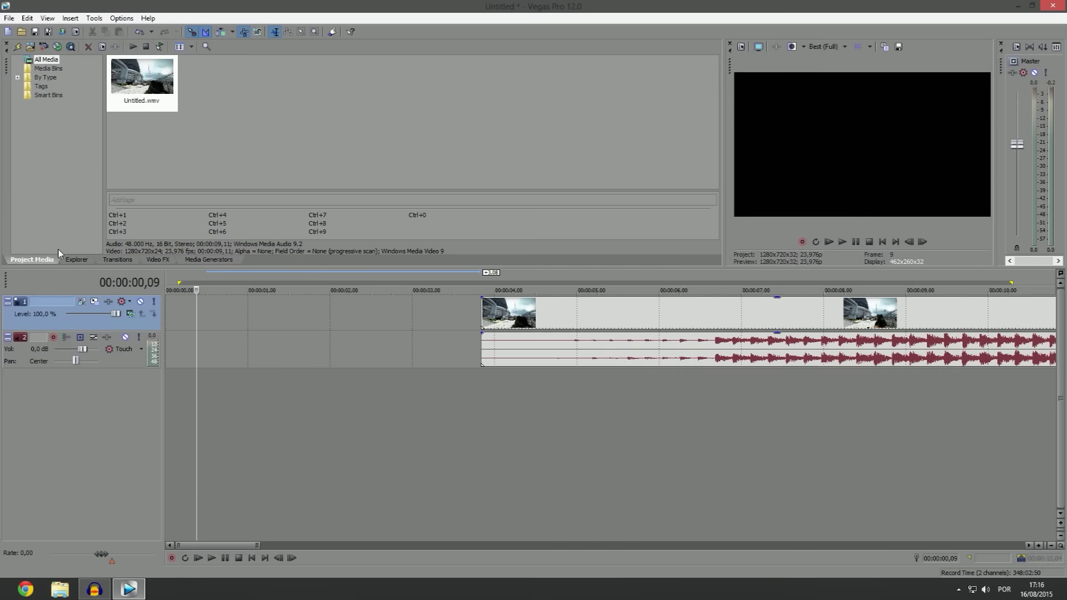
Import the video Intro nova Japs V2 from the Edits folder into the project
{"action": "left_click", "coordinate": [8, 18]}
{"action": "mouse_move", "coordinate": [136, 124]}
{"action": "left_click", "coordinate": [245, 124]}
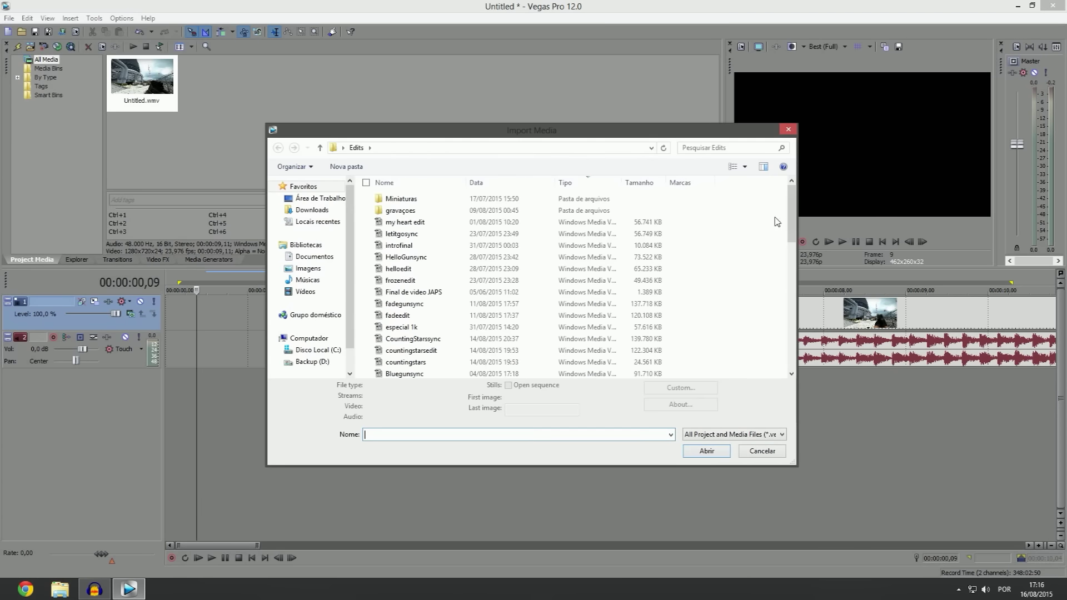
{"action": "left_click_drag", "start_coordinate": [791, 213], "coordinate": [787, 331]}
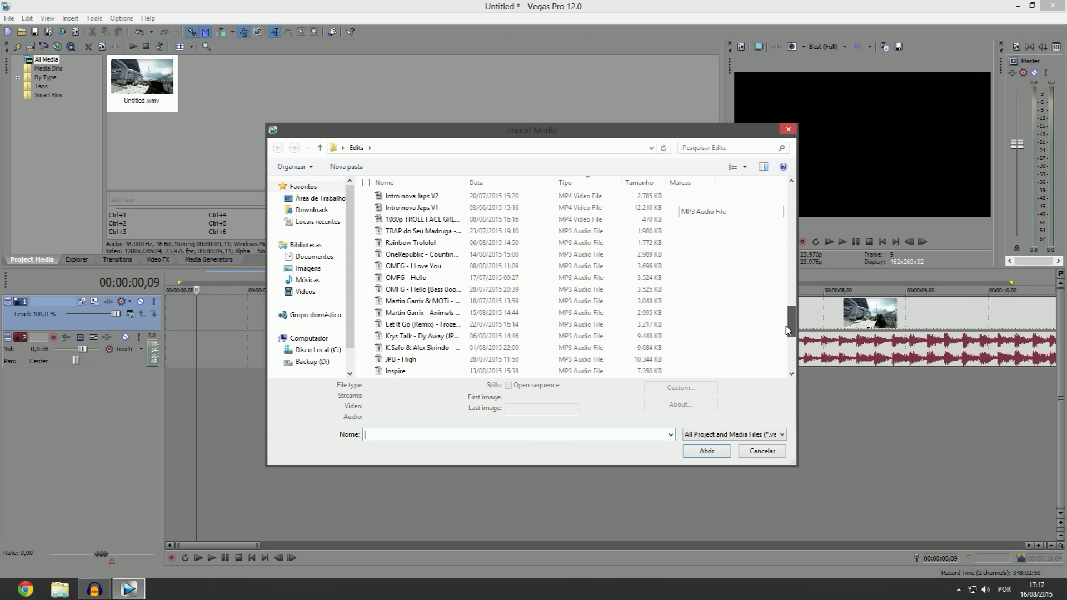
{"action": "double_click", "coordinate": [410, 195]}
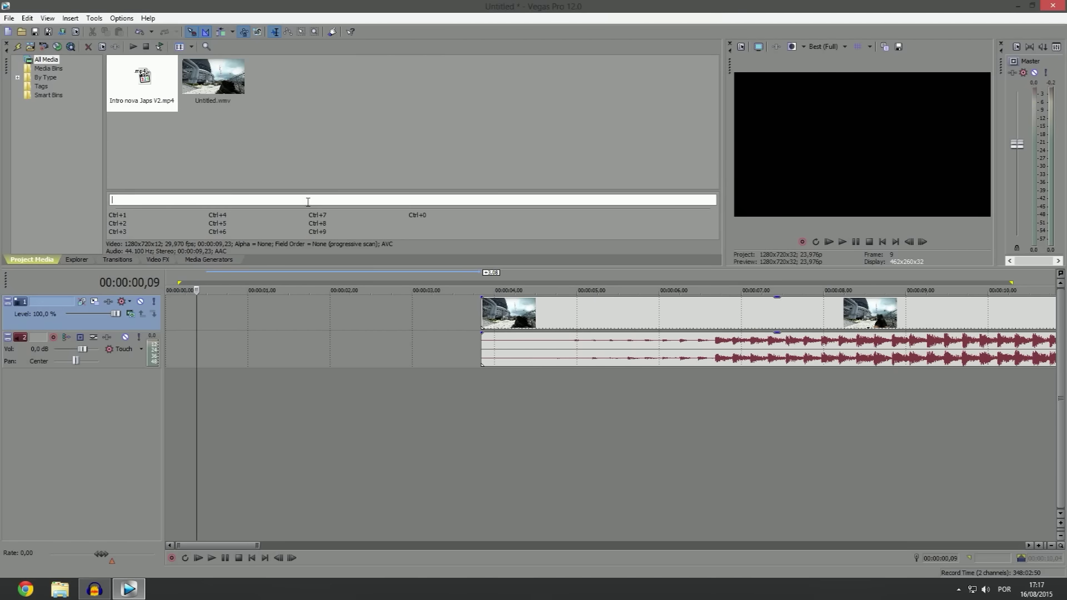
Place Intro nova Japs V2.mp4 at the very start of the timeline, ahead of the gameplay clip
{"action": "left_click", "coordinate": [218, 93]}
{"action": "left_click", "coordinate": [132, 85]}
{"action": "left_click", "coordinate": [228, 75]}
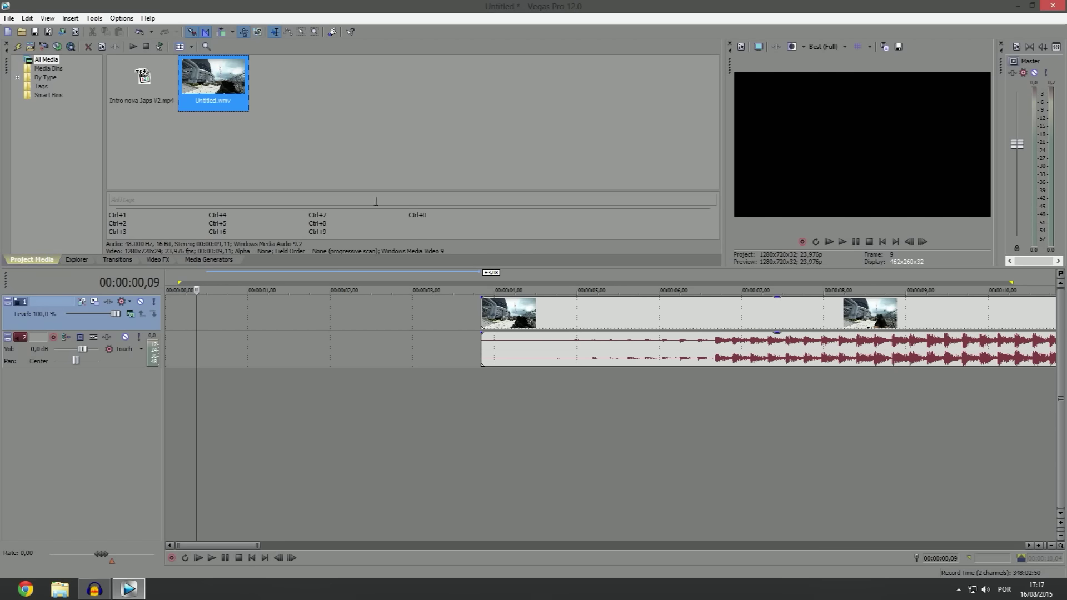
{"action": "left_click_drag", "start_coordinate": [142, 81], "coordinate": [167, 333]}
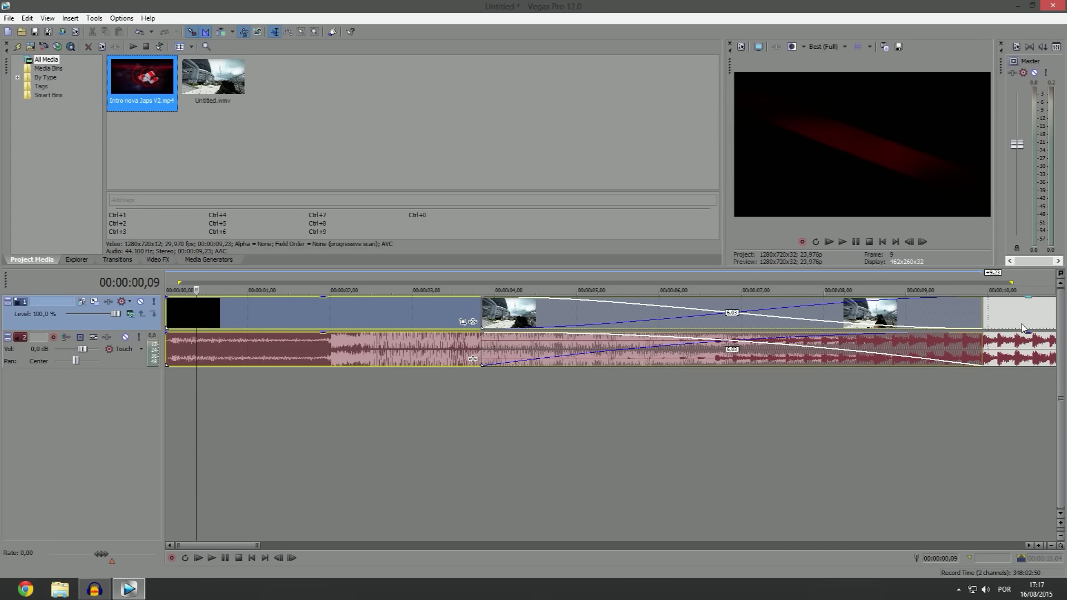
Move the Untitled gameplay clip on the timeline so it starts directly where the intro clip ends
{"action": "left_click_drag", "start_coordinate": [1023, 327], "coordinate": [1057, 332]}
{"action": "scroll", "coordinate": [816, 454], "scroll_direction": "down", "scroll_amount": 8}
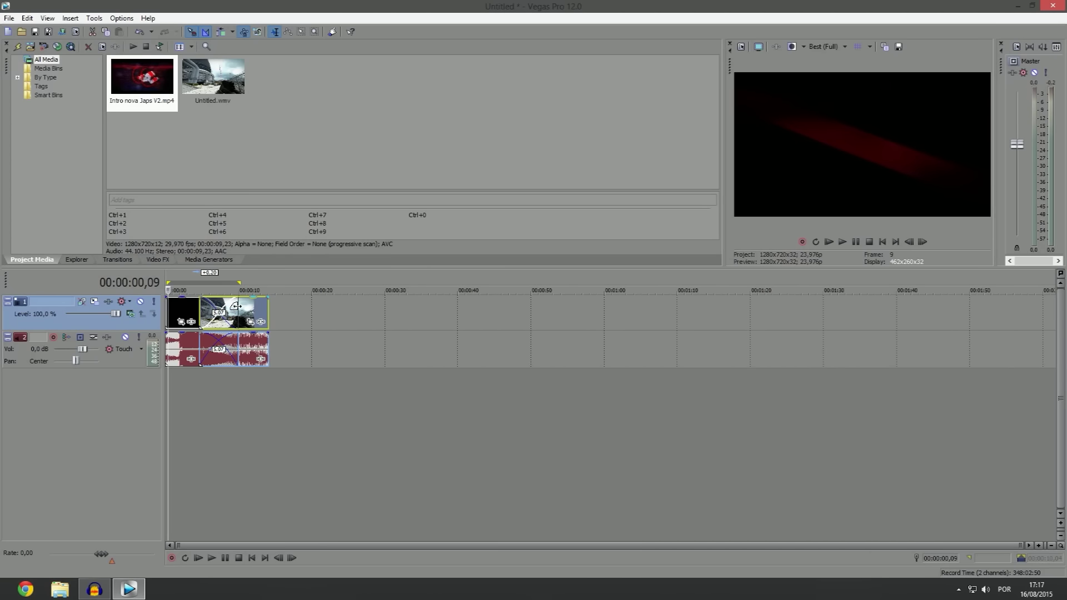
{"action": "left_click_drag", "start_coordinate": [236, 306], "coordinate": [275, 306]}
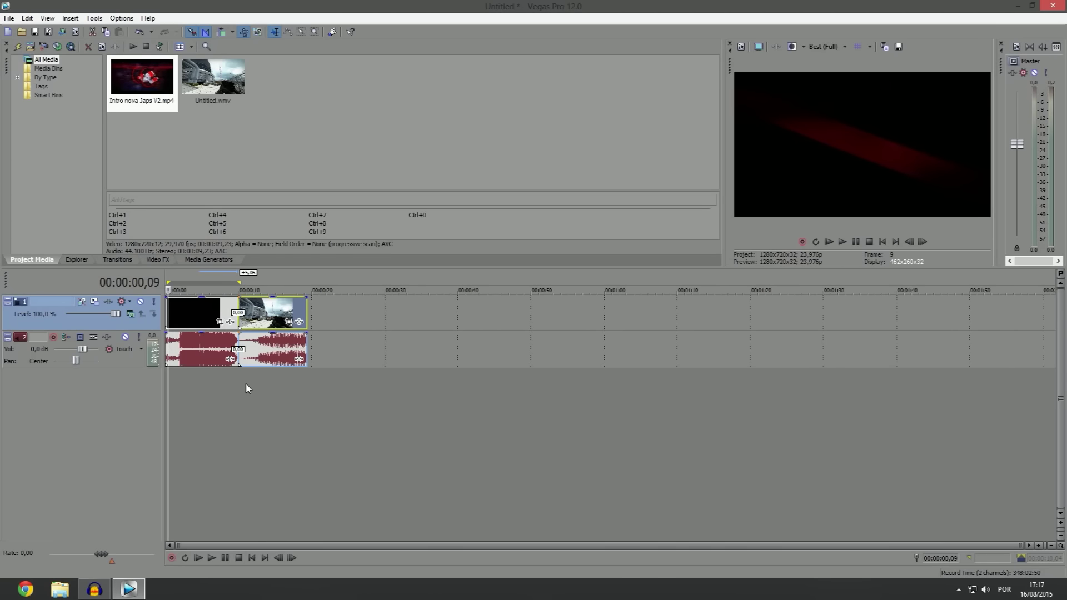
{"action": "left_click", "coordinate": [246, 389]}
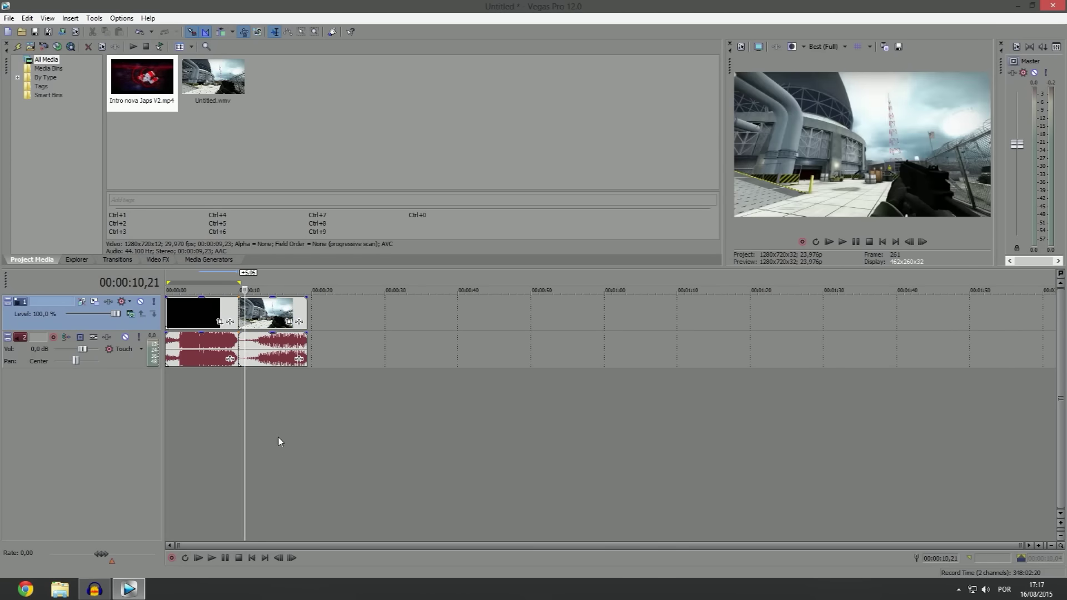
Add a video fade-in at the start of the gameplay clip, right after the intro
{"action": "scroll", "coordinate": [355, 455], "scroll_direction": "up", "scroll_amount": 8}
{"action": "left_click", "coordinate": [547, 312]}
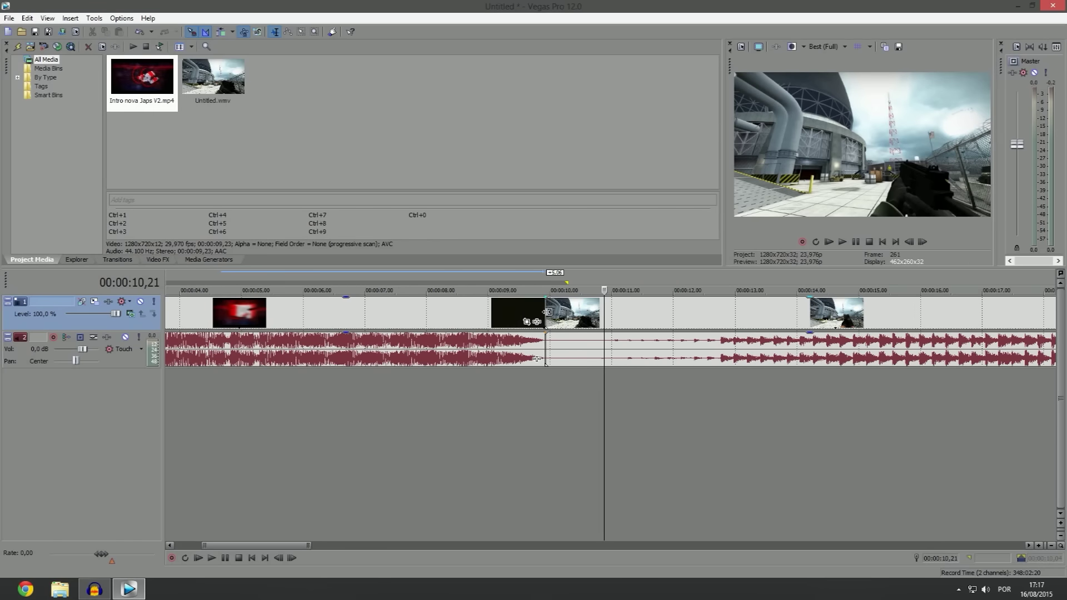
{"action": "left_click_drag", "start_coordinate": [565, 315], "coordinate": [712, 298]}
{"action": "left_click_drag", "start_coordinate": [392, 338], "coordinate": [407, 341]}
{"action": "scroll", "coordinate": [491, 431], "scroll_direction": "down", "scroll_amount": 6}
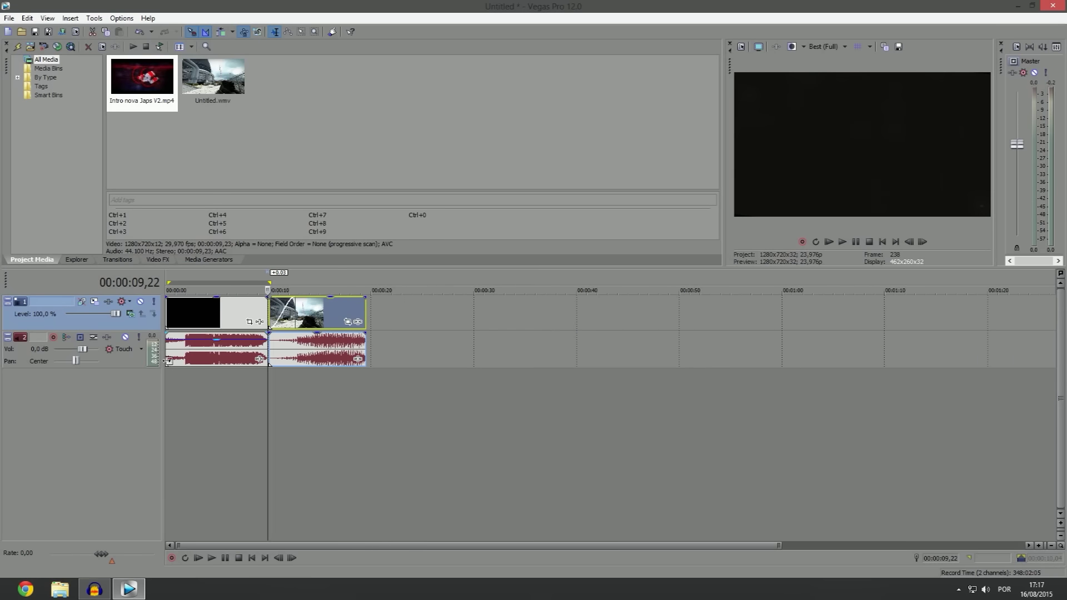